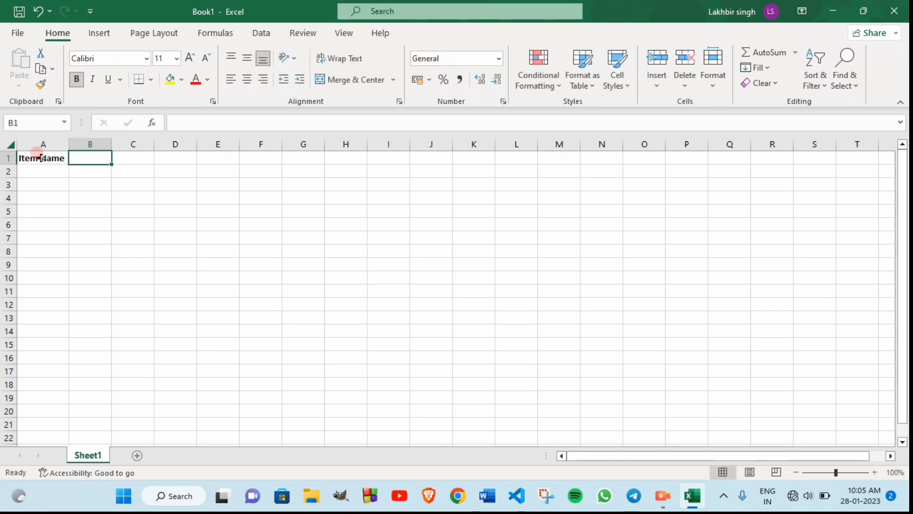
- Add the header Price in B1 and enter the items Pencil, Eracer and Book in A2:A4
text(Price)
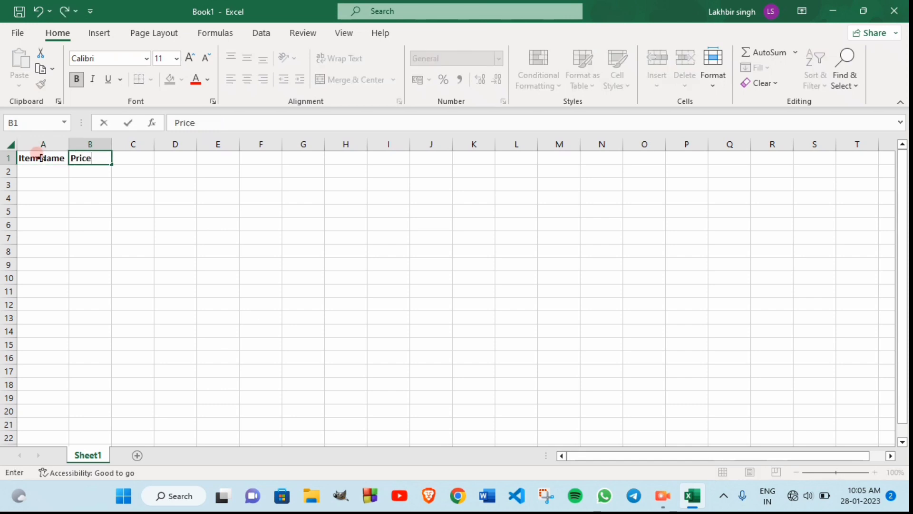
click(40, 169)
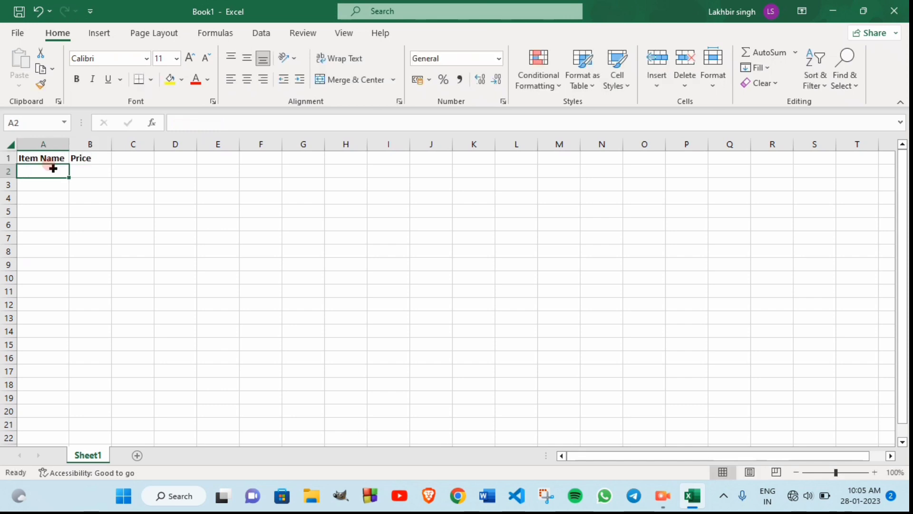
text(Pencil)
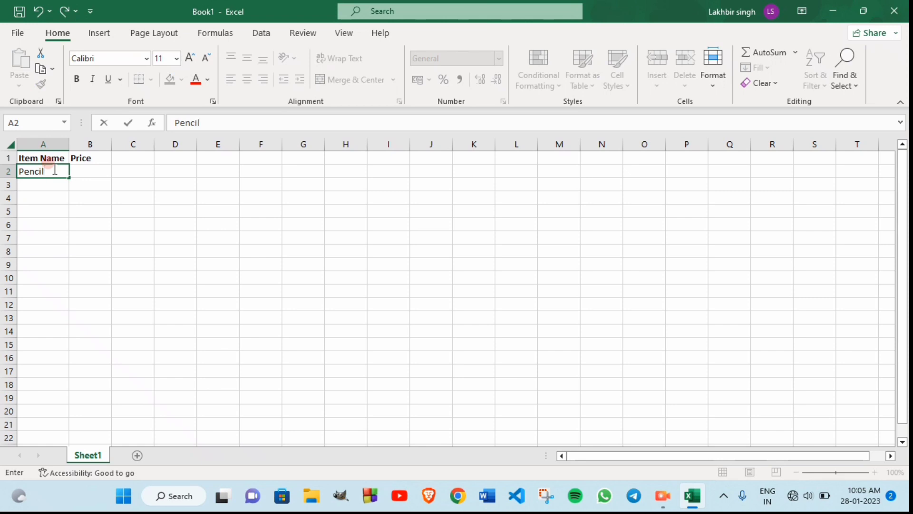
key(Return)
text(Eracer)
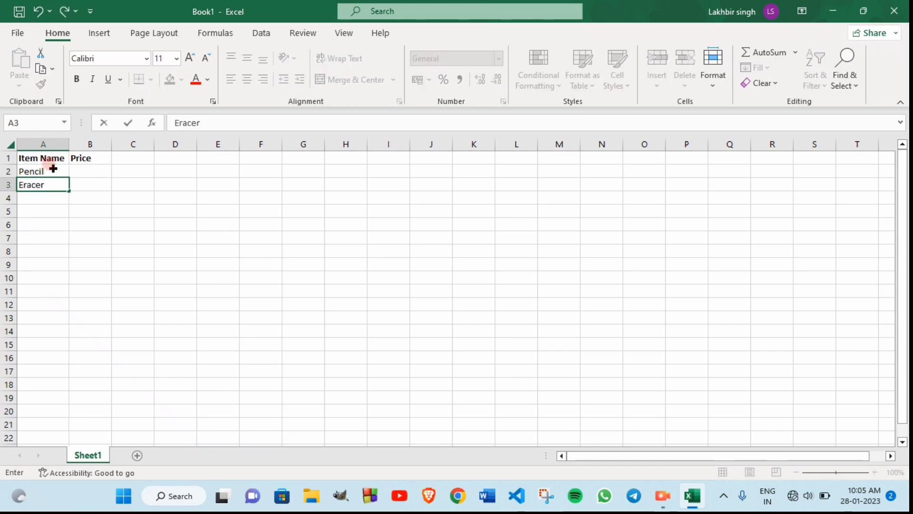
key(Return)
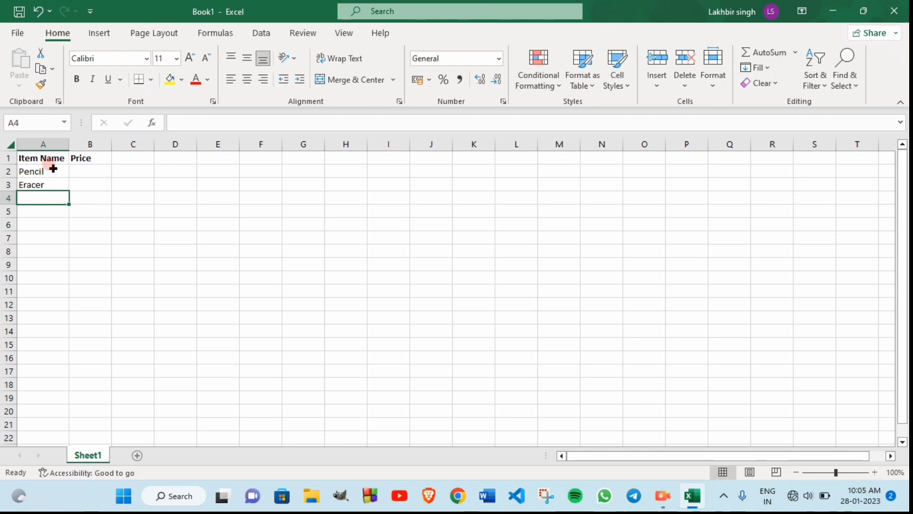
text(Book)
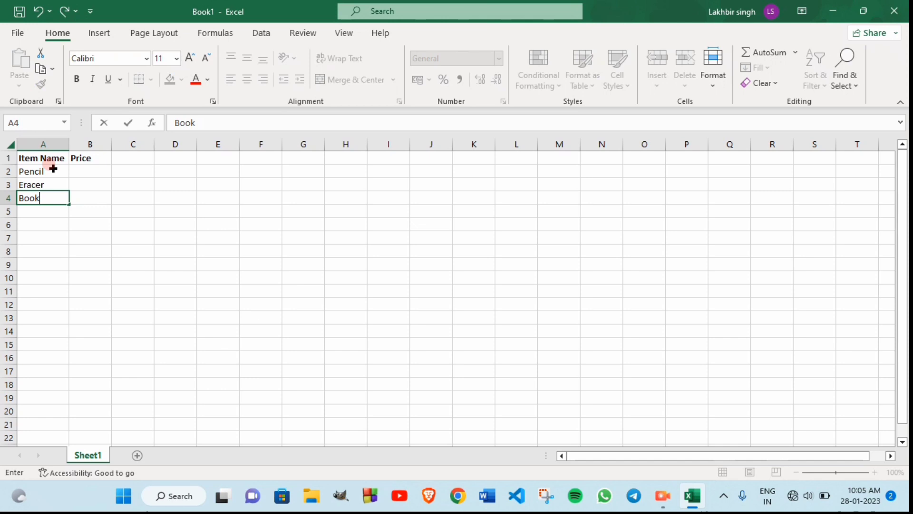
key(Return)
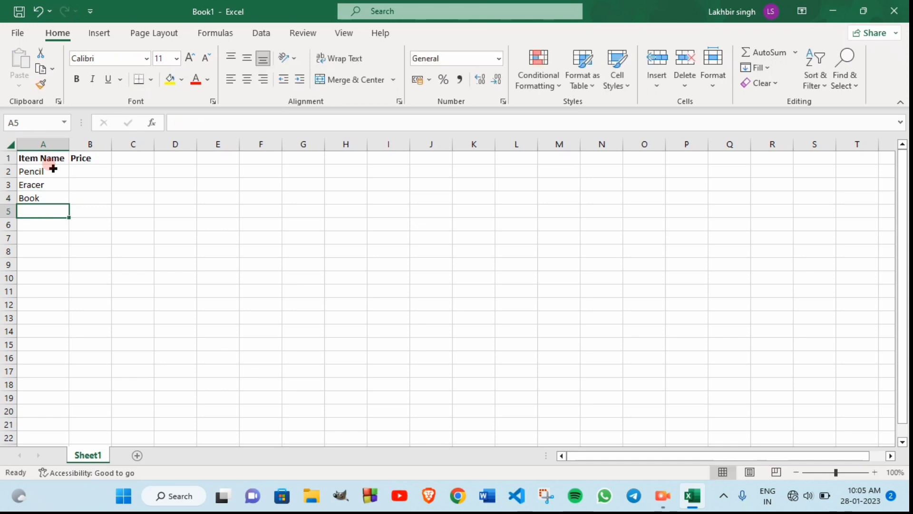
- Continue the item list with Assignment, File, Pen and Scale in A5:A8
text(Assi)
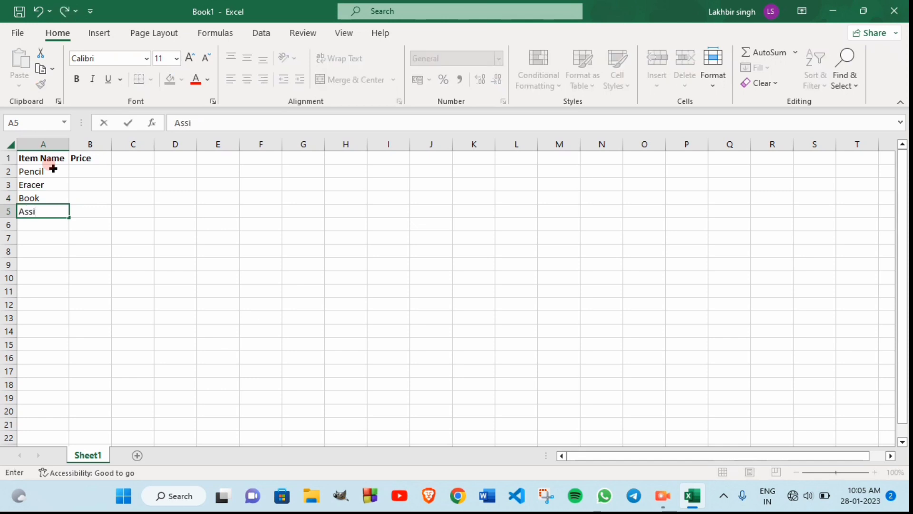
text(gnment)
key(Return)
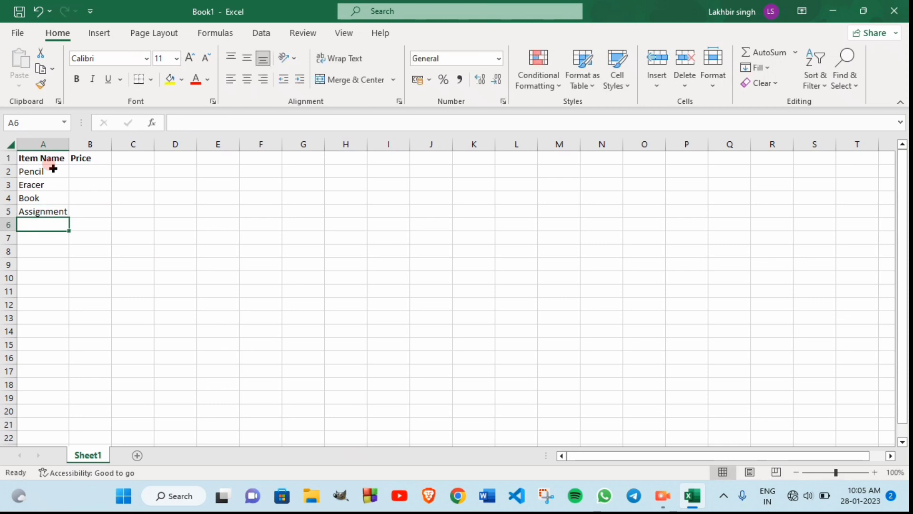
text(File)
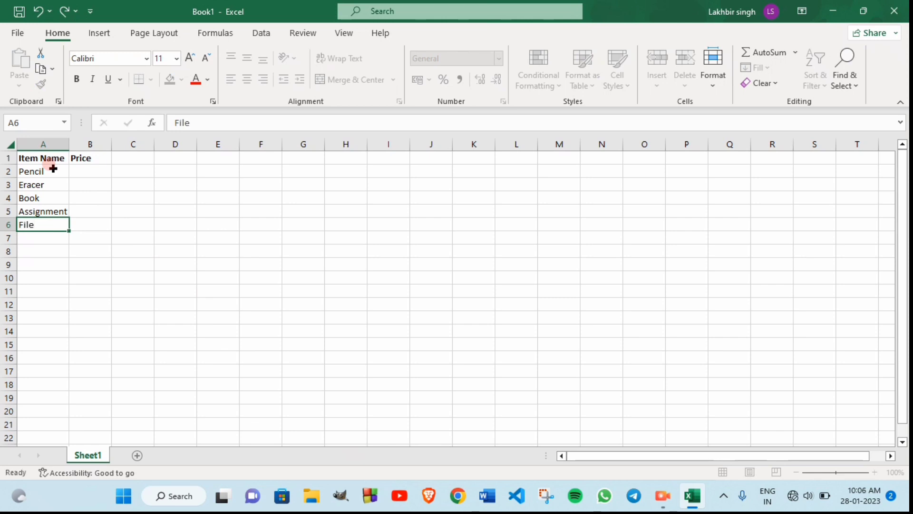
click(42, 236)
text(Pencil)
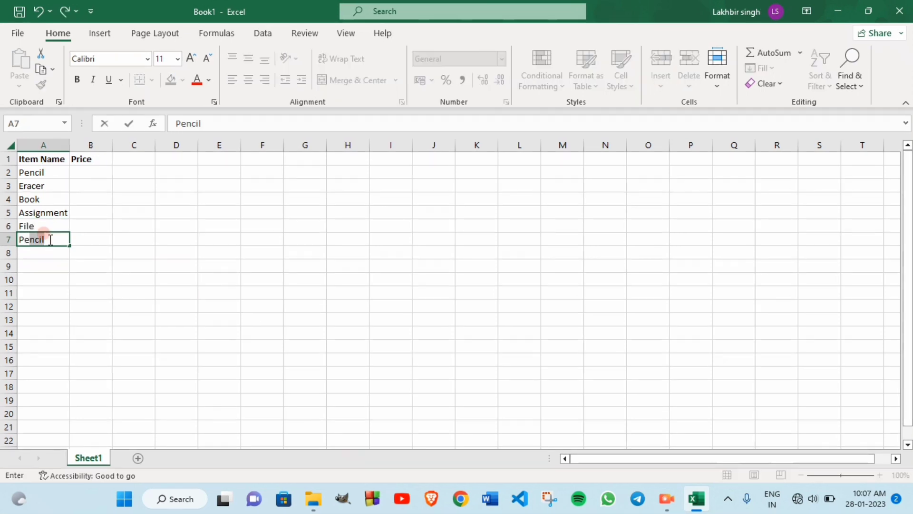
click(50, 239)
click(51, 251)
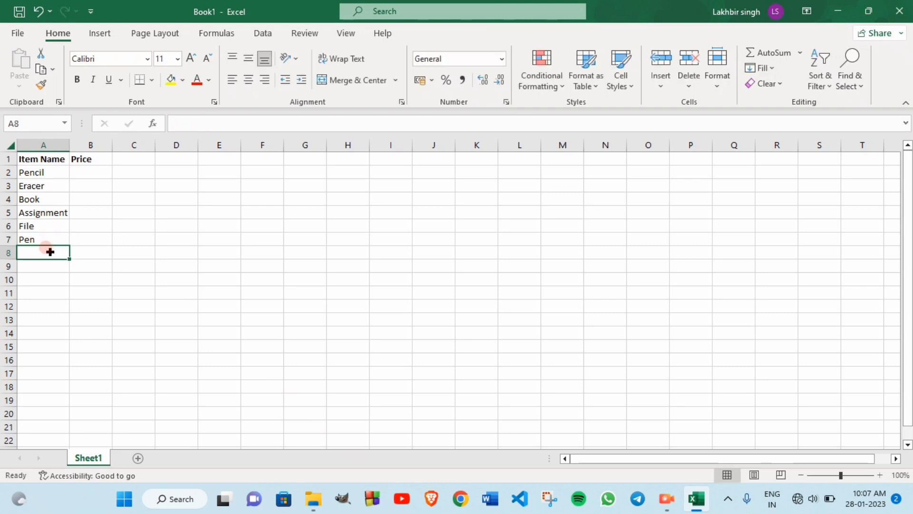
text(Sca)
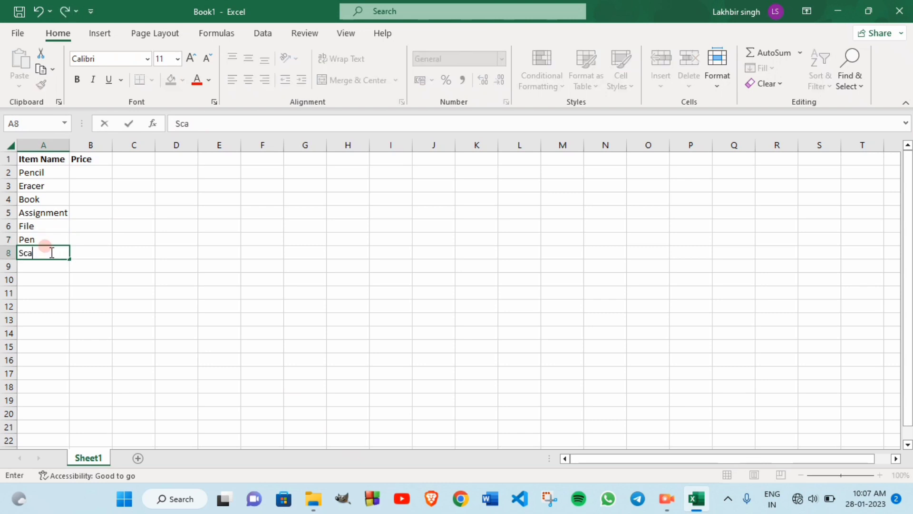
text(le)
key(Return)
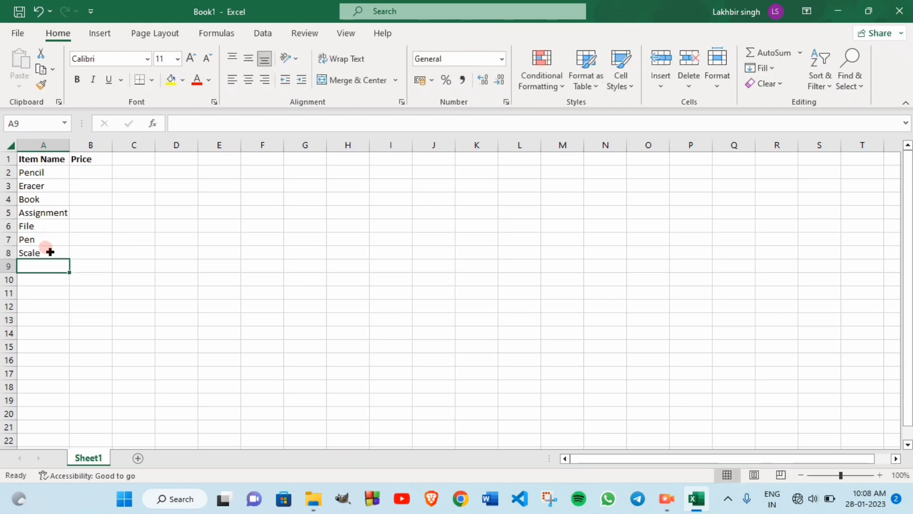
- Repeat the items Pencil, Eracer, Book and Assignment in A9:A12 of the Item Name column
text(Pencil)
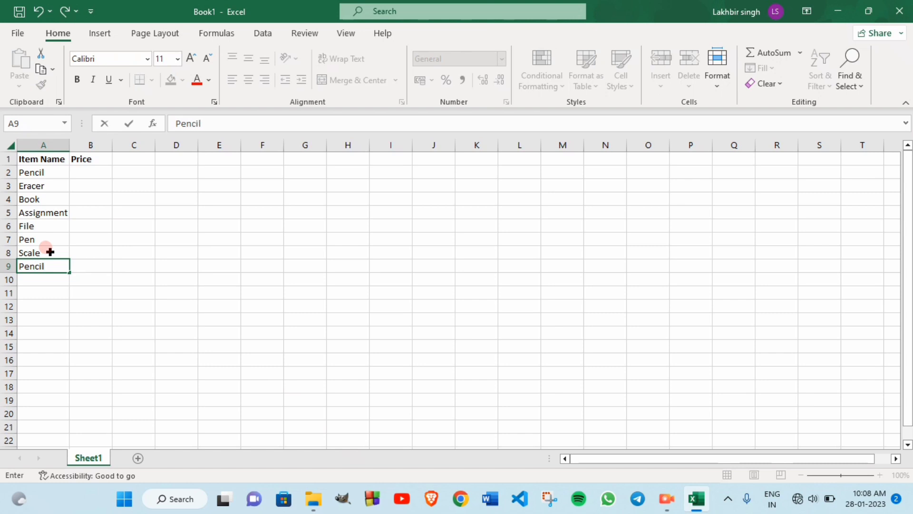
key(Return)
text(Eracer)
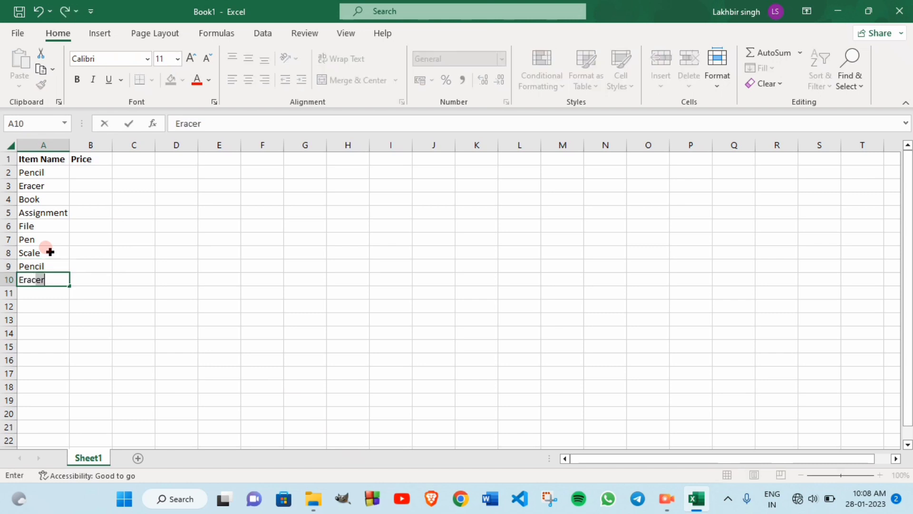
key(Return)
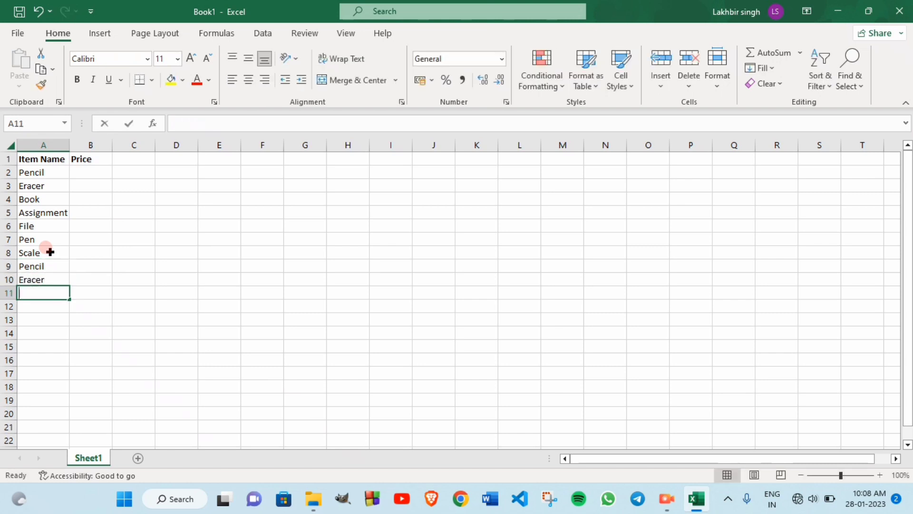
text(Book)
key(Return)
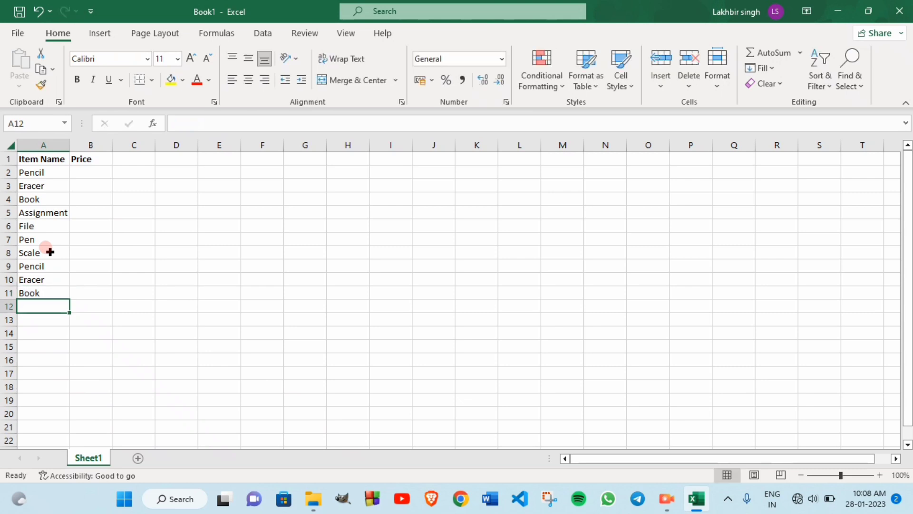
text(Assignment)
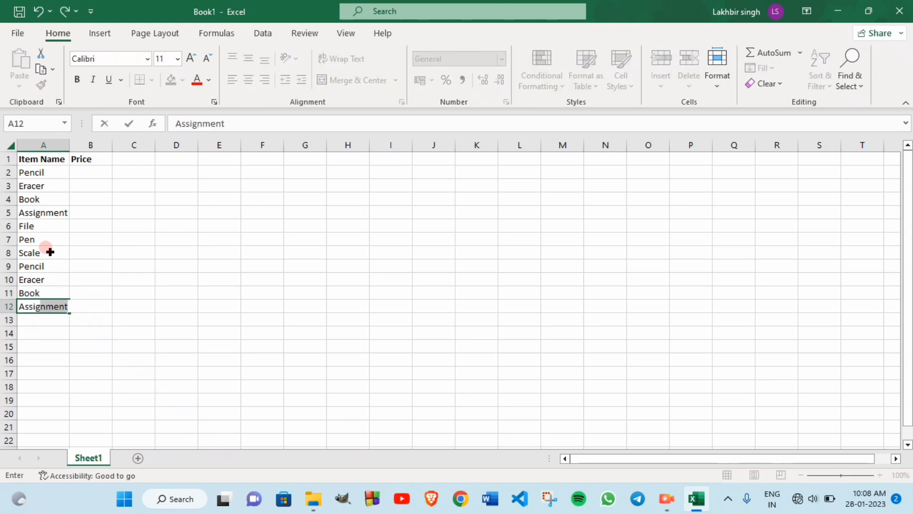
key(Return)
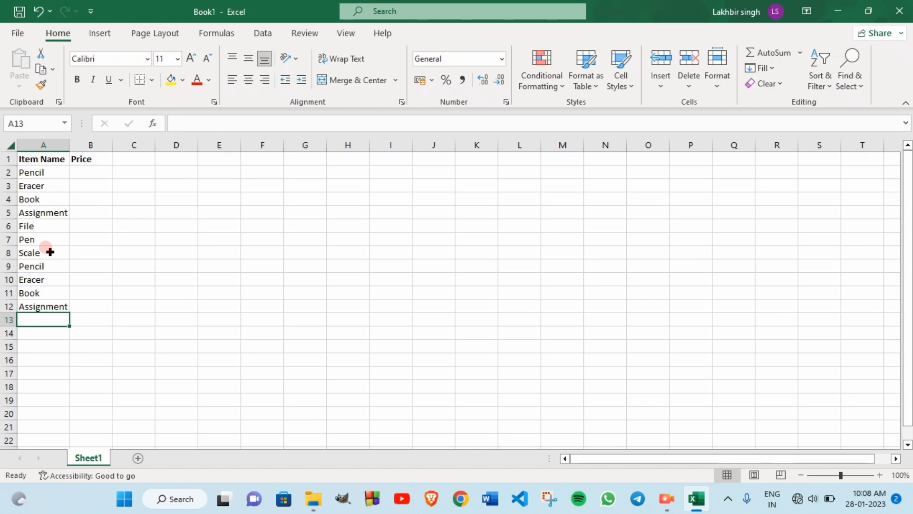
- Complete the repeated item list with File, Pen and Scale in A13:A15
text(File)
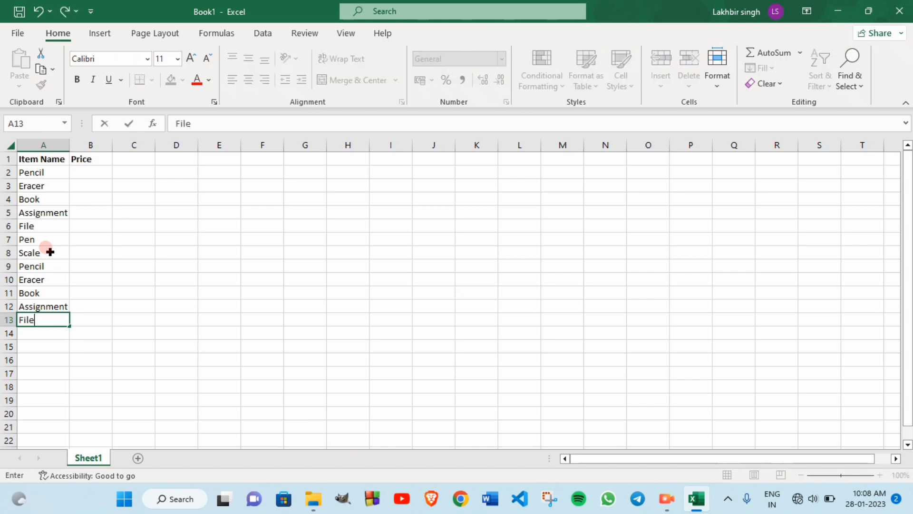
key(Return)
text(Pe)
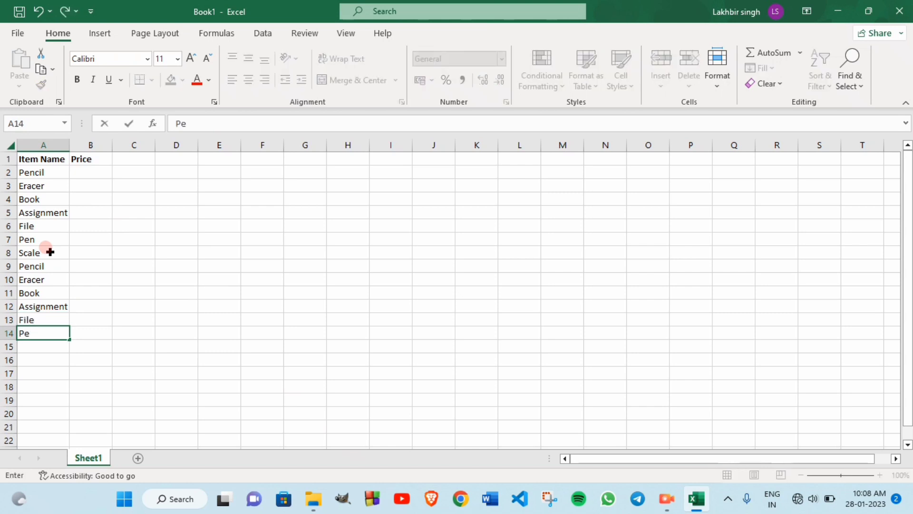
key(Return)
key(Up)
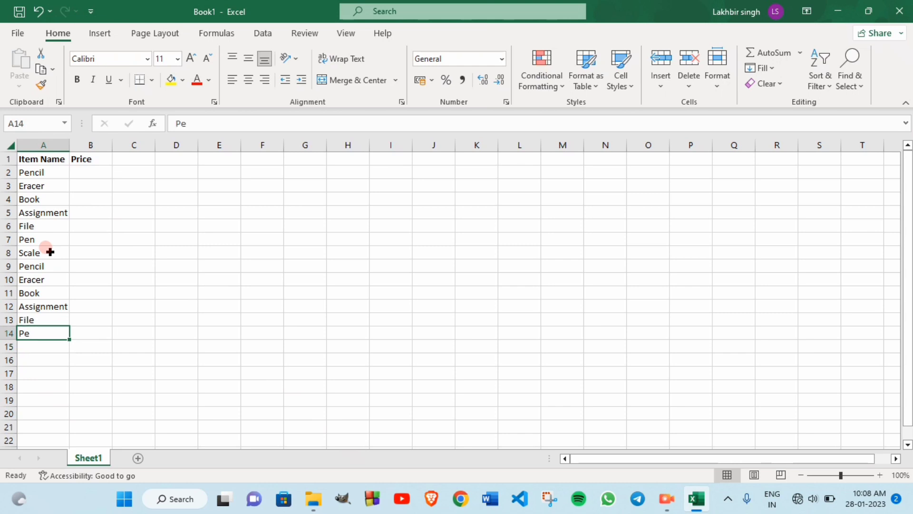
text(Pen)
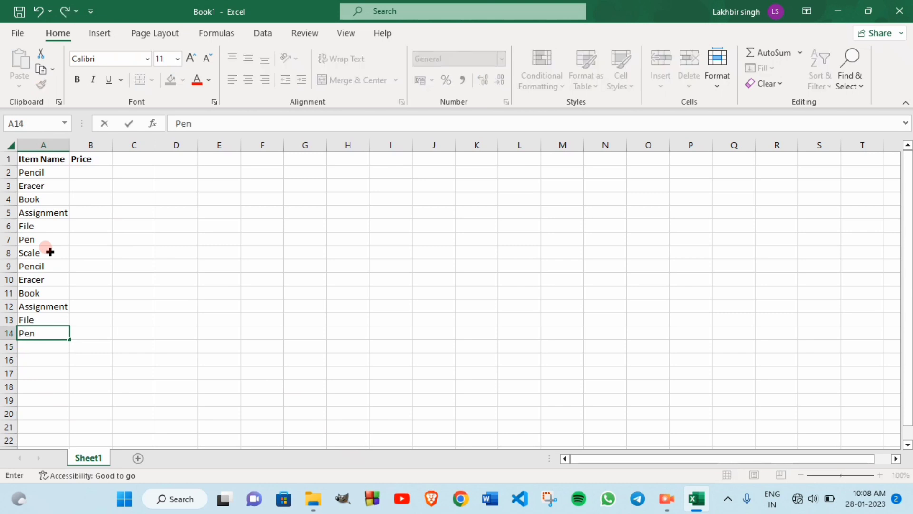
key(Return)
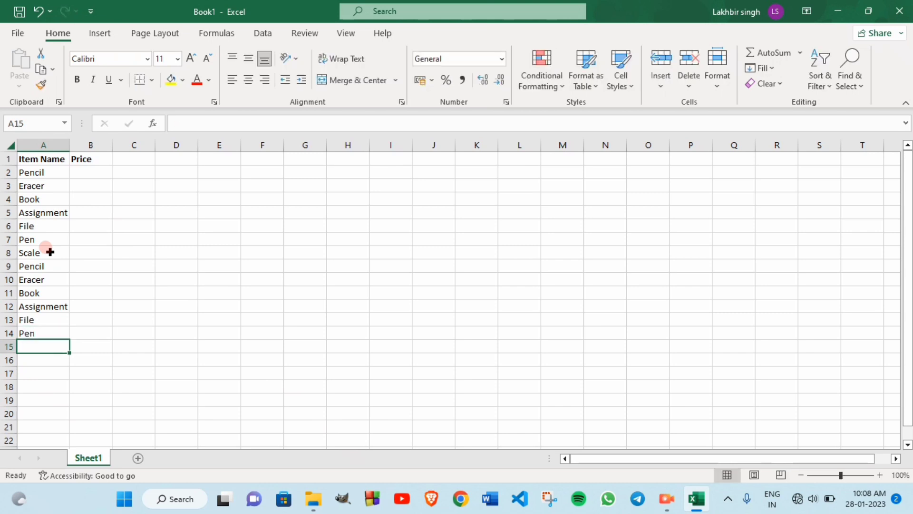
text(Scale)
key(Return)
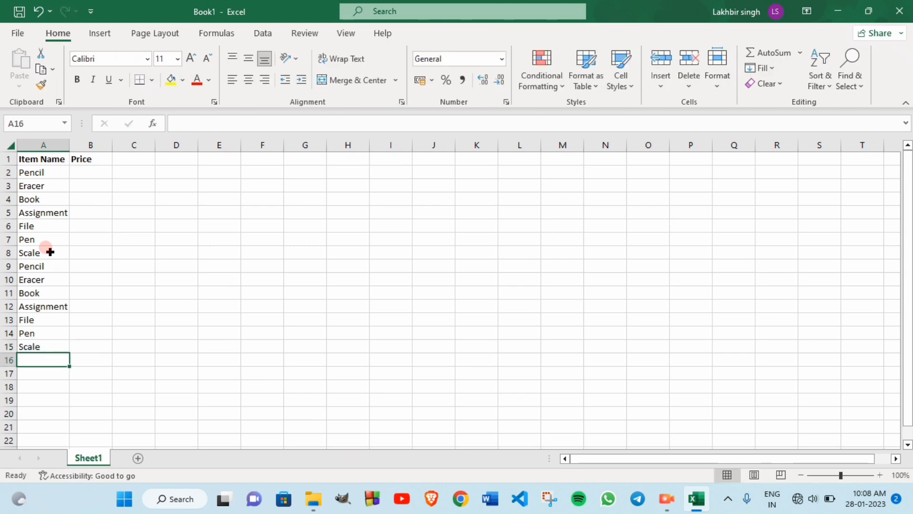
- Enter the prices 5, 3 and 200 for the first Pencil, Eracer and Book rows in B2:B4
click(92, 168)
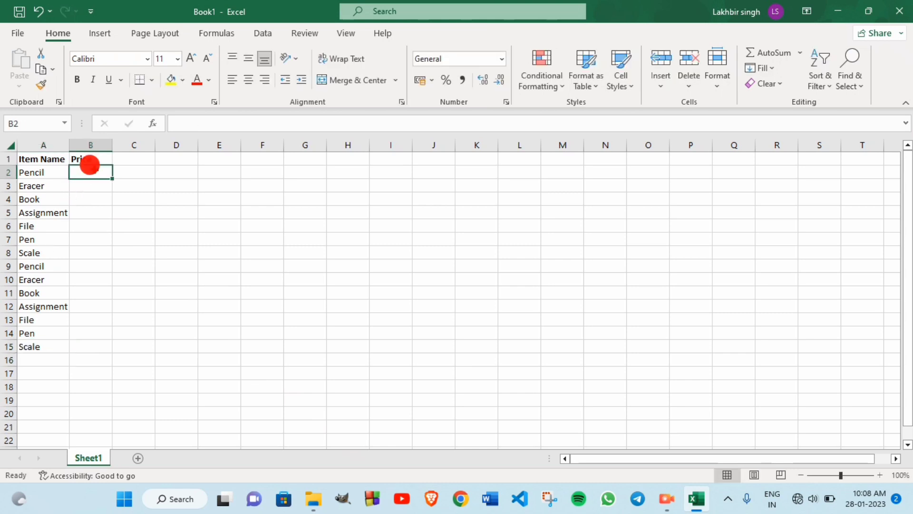
text(5)
key(Return)
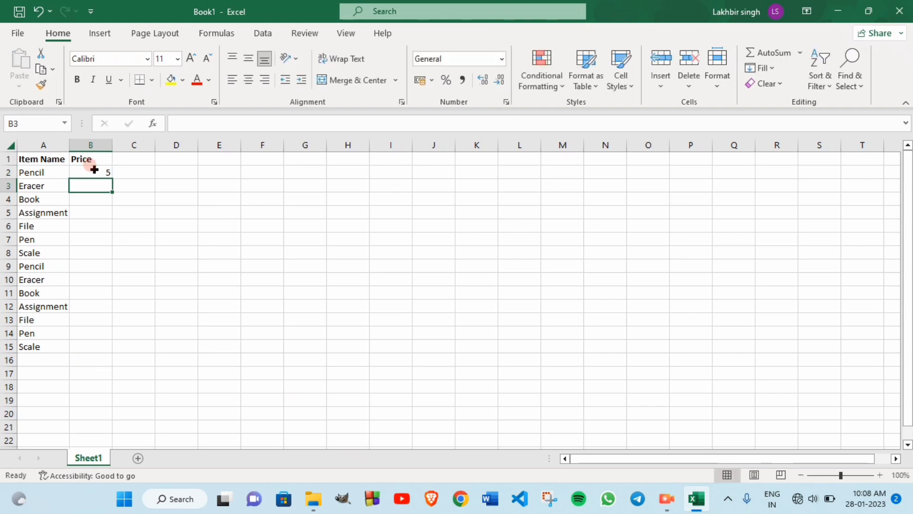
text(3)
key(Return)
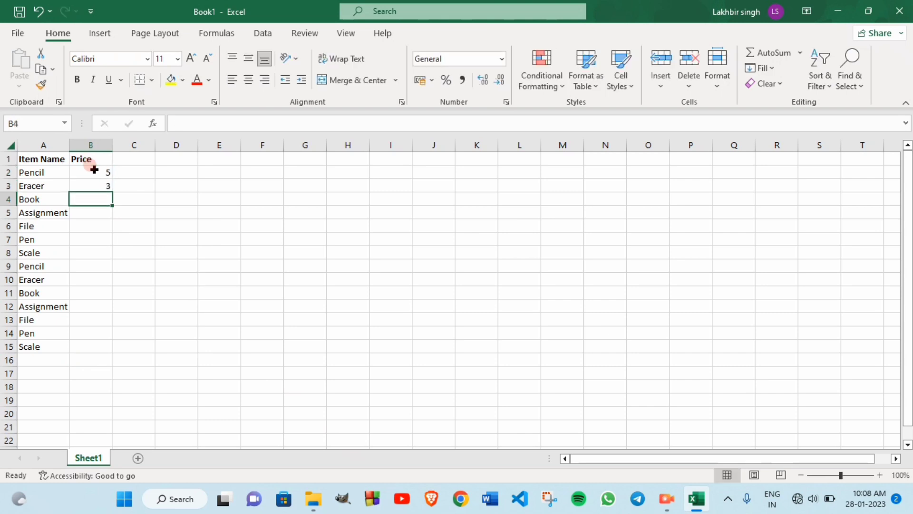
text(200)
key(Return)
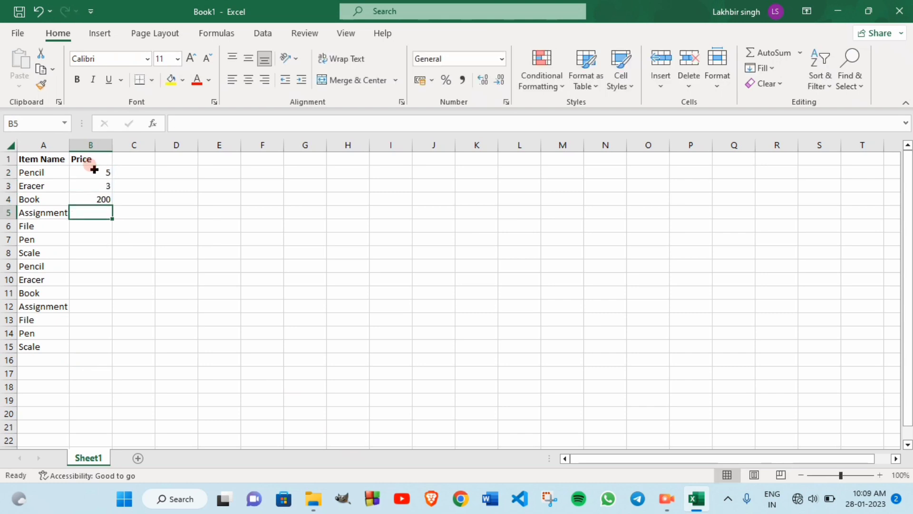
- Replace both Assignment entries in the item list, with "pins" in A5 and "Pins" in A12
click(62, 209)
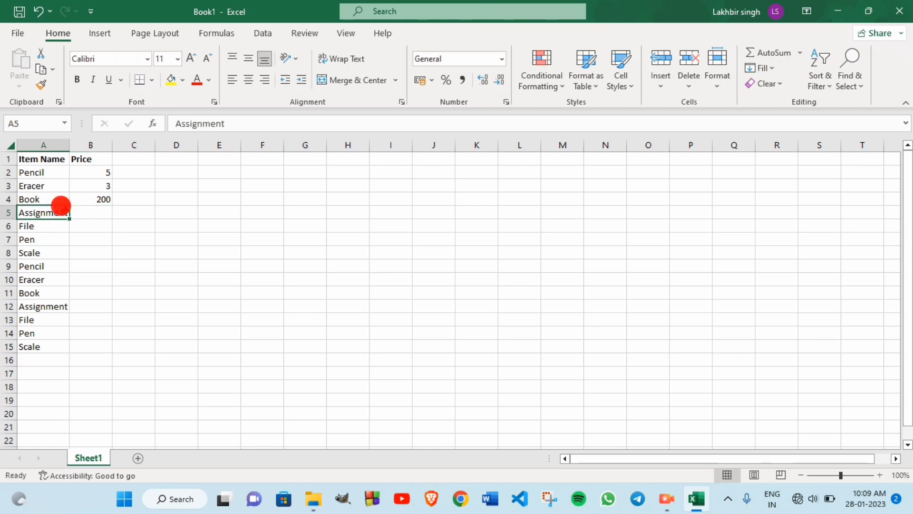
key(BackSpace)
text(p)
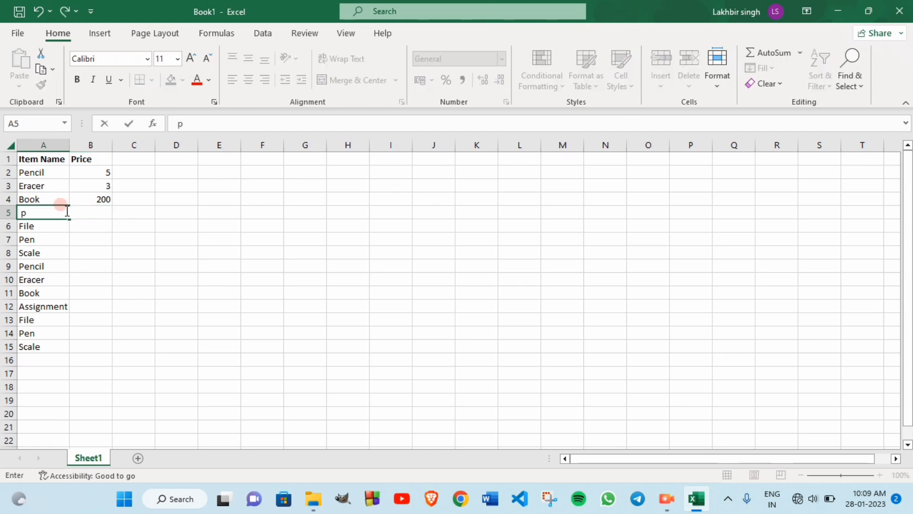
text(ins)
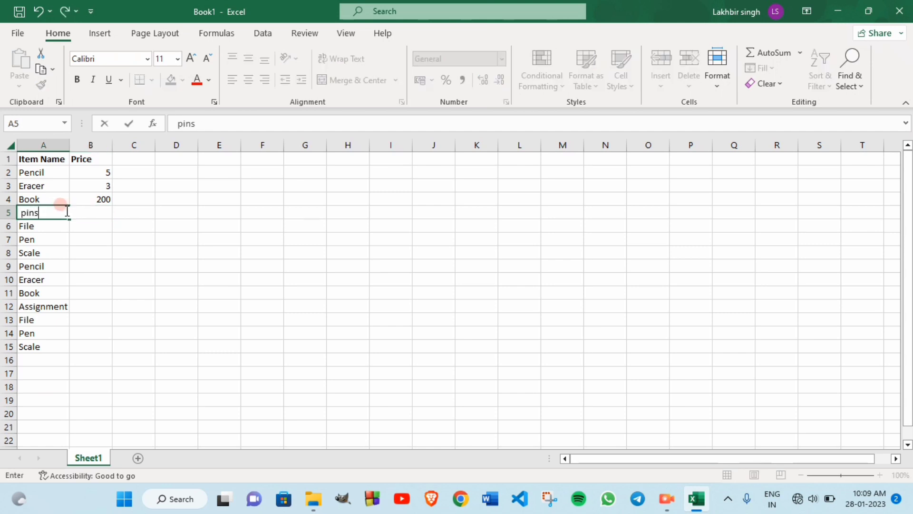
click(48, 302)
text(Pins)
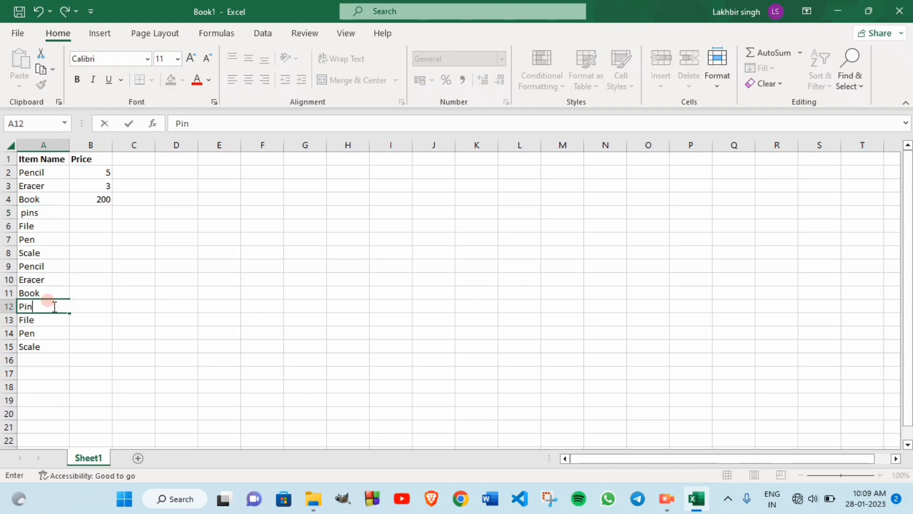
- Enter the prices 10, 20, 10 and 5 for the first pins, File, Pen and Scale rows in B5:B8
click(86, 212)
text(10)
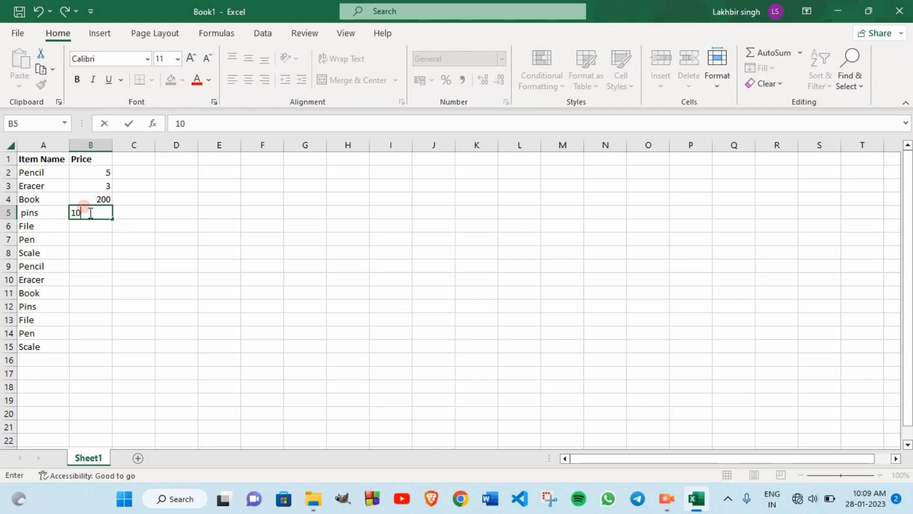
key(Return)
text(20-)
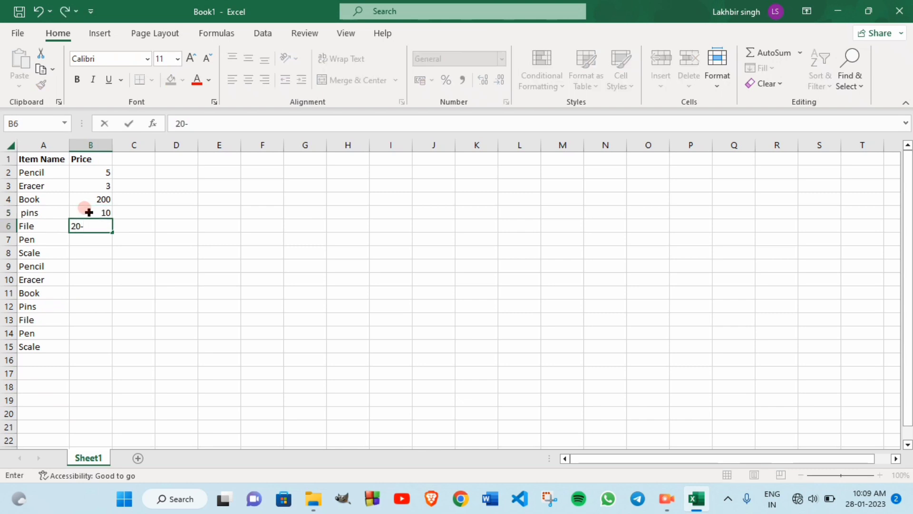
key(BackSpace)
key(Return)
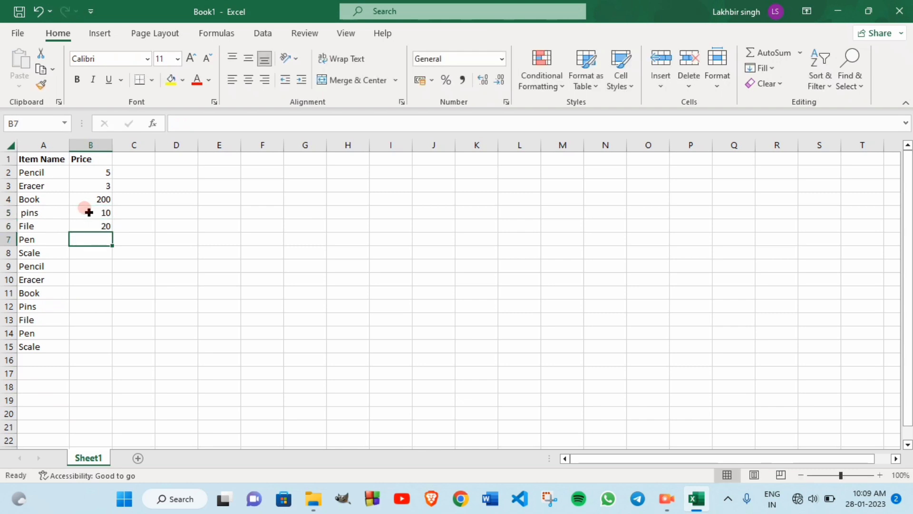
text(10)
key(Return)
text(5)
key(Return)
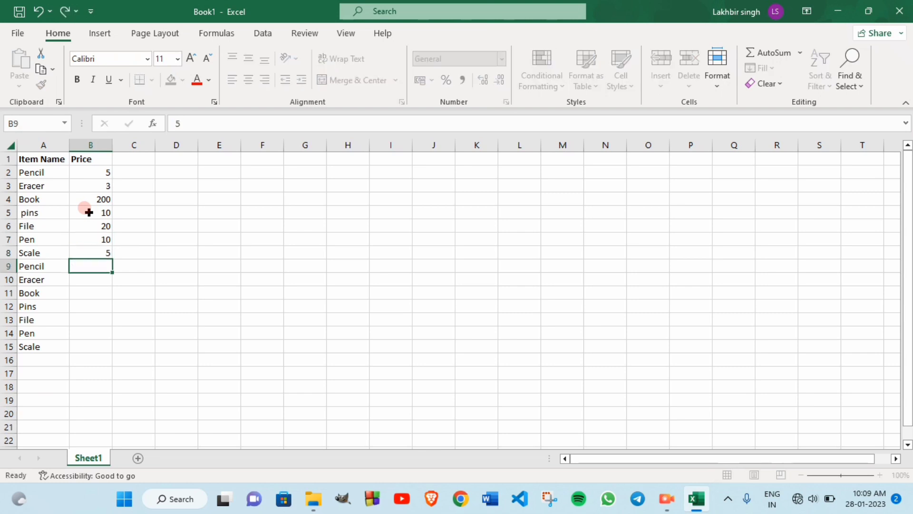
- Enter the prices 10, 4 and 100 for the repeated Pencil, Eracer and Book rows in B9:B11
text(10)
key(Return)
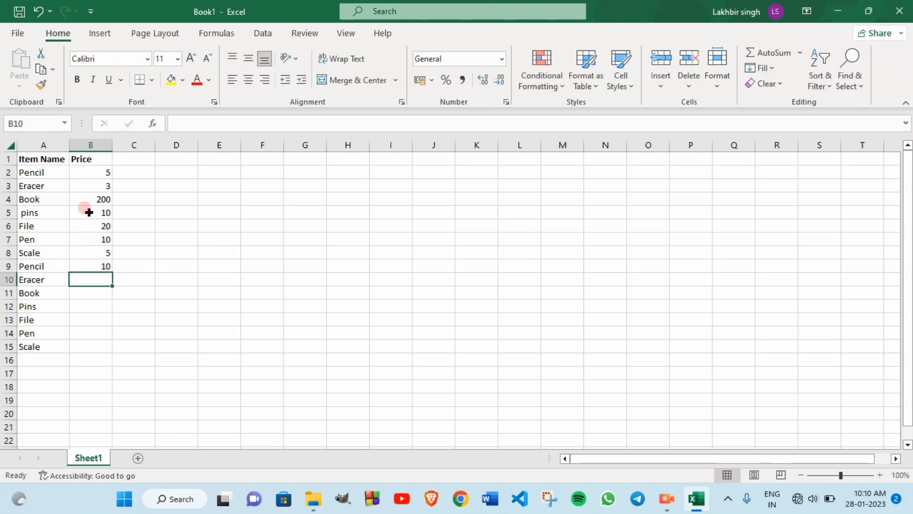
text(4)
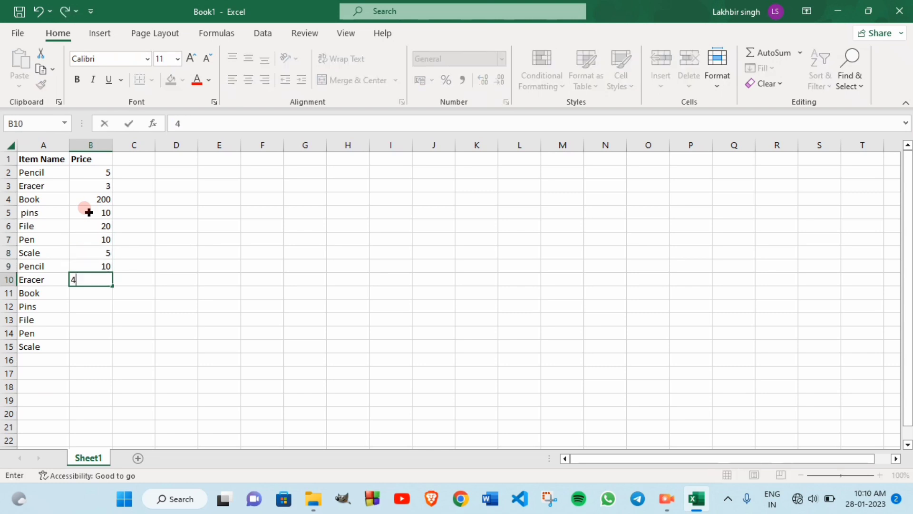
key(Return)
text(100)
key(Return)
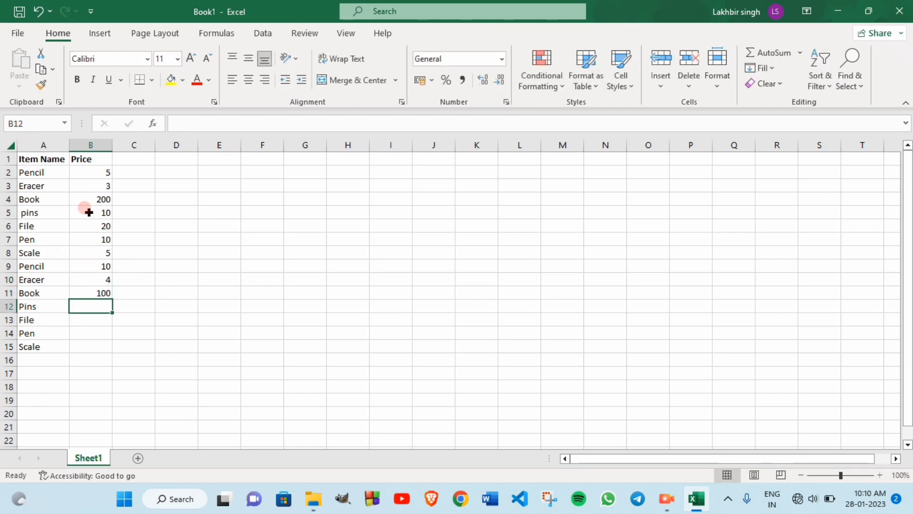
- Complete the Price column with 20, 40, 20 and 10 for Pins, File, Pen and Scale in B12:B15
text(20)
key(Return)
text(40)
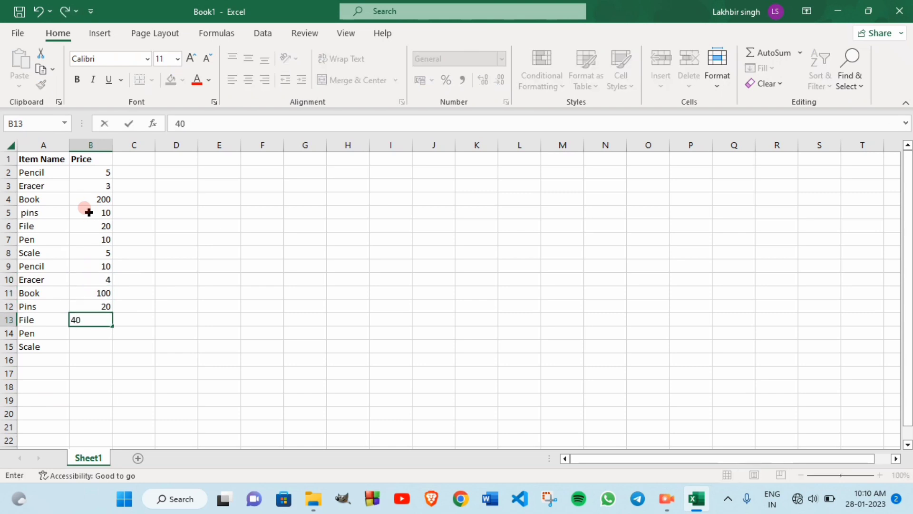
key(Return)
text(20)
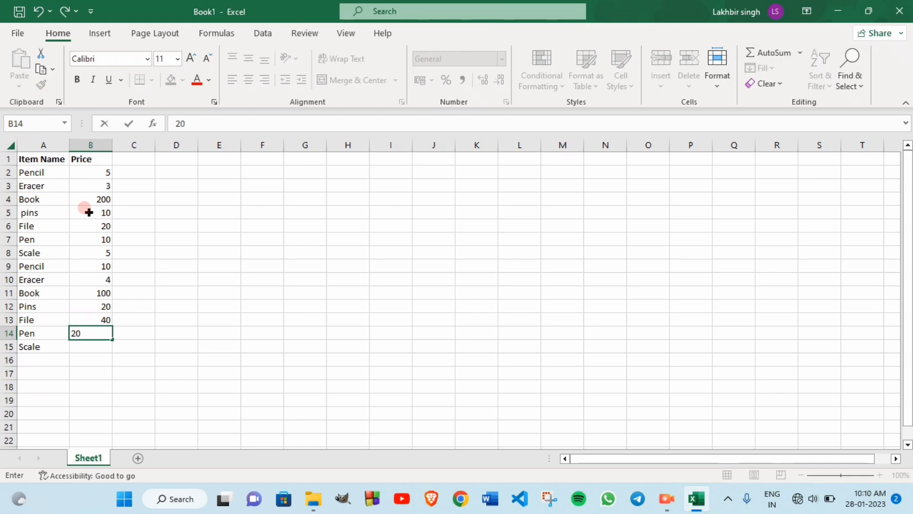
key(Return)
text(1)
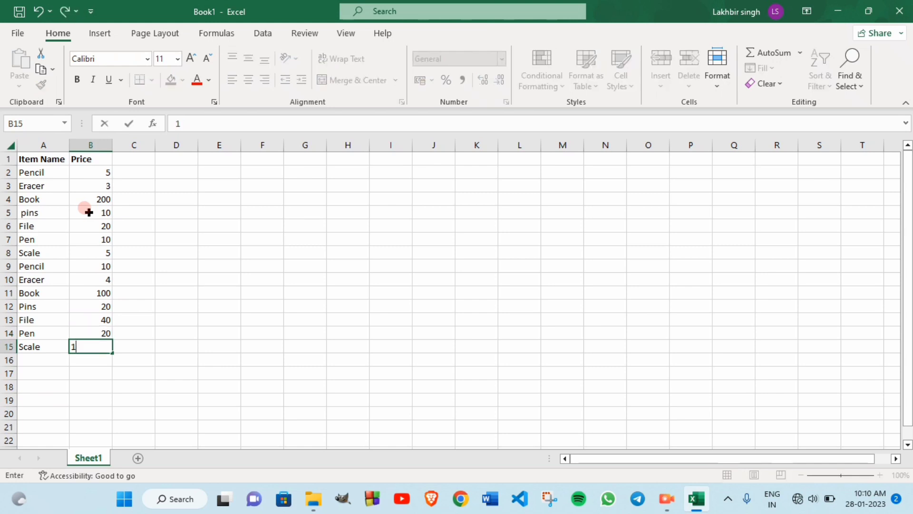
text(0)
- Add the labels MIN in E2 and MAX in E3 beside the price list
click(213, 171)
text(MIN)
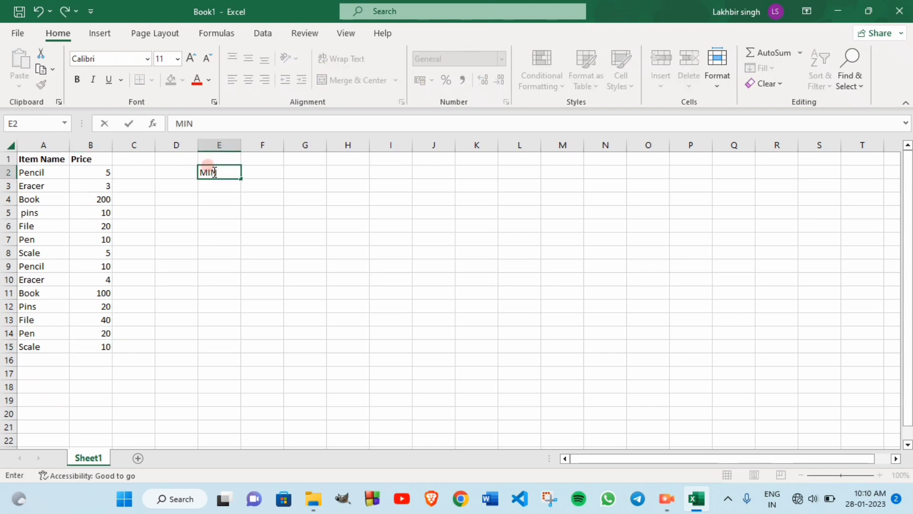
key(Return)
text(MAX)
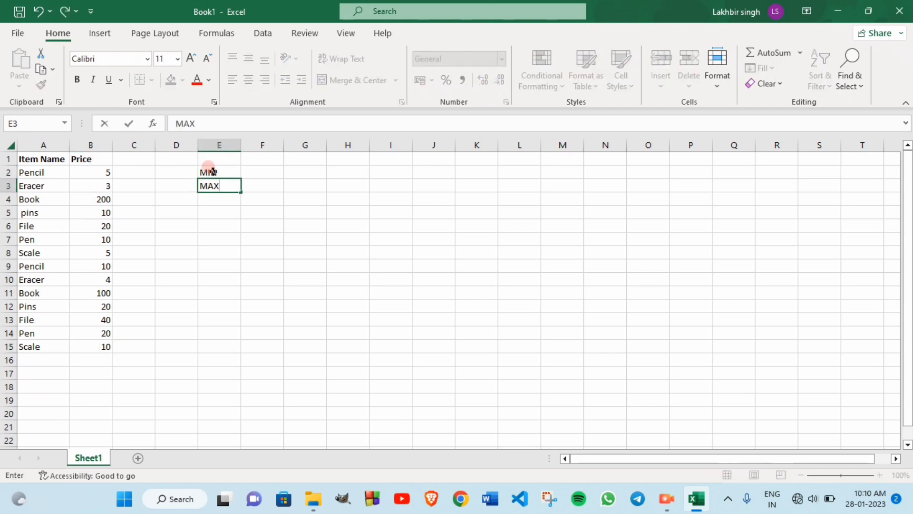
- Calculate the minimum in F2 with the formula =MIN(A2:A15,B2:B15)
key(Up)
key(Right)
text(=min)
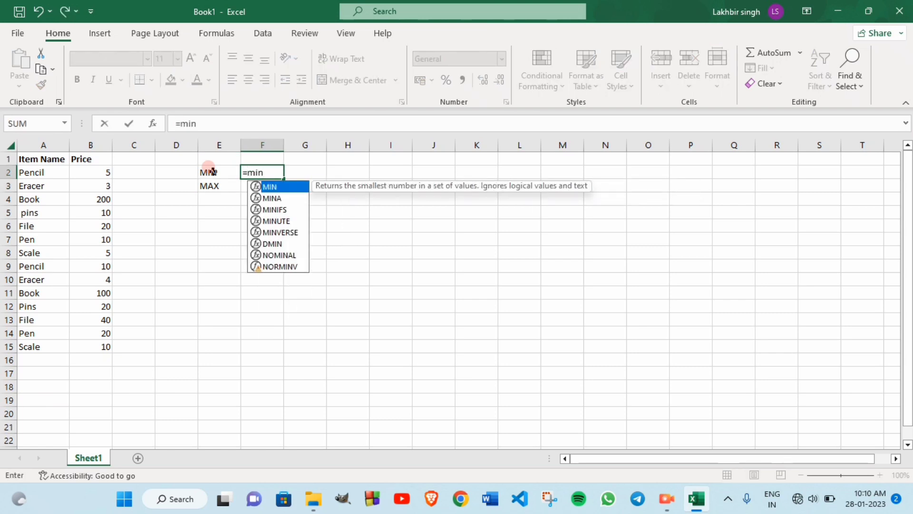
text(()
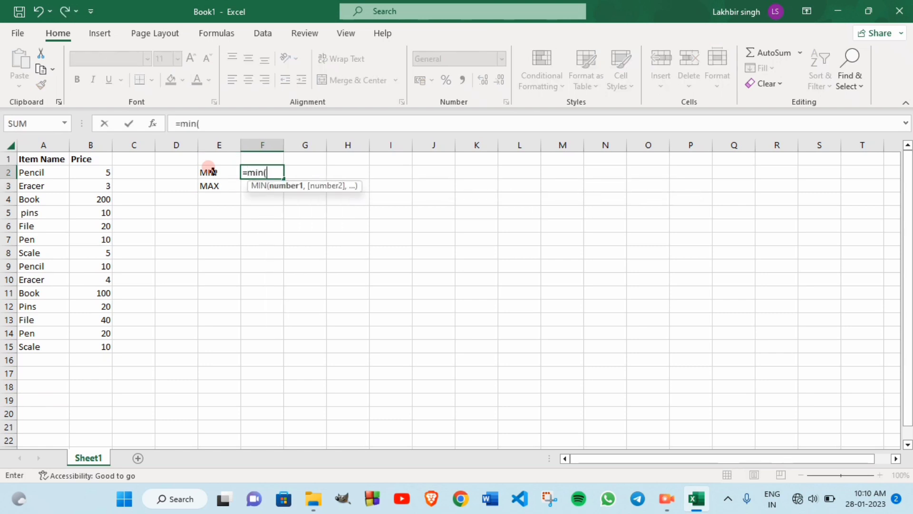
click(47, 172)
mouse_move(46, 172)
mouse_down()
mouse_move(63, 348)
mouse_move(41, 339)
mouse_up()
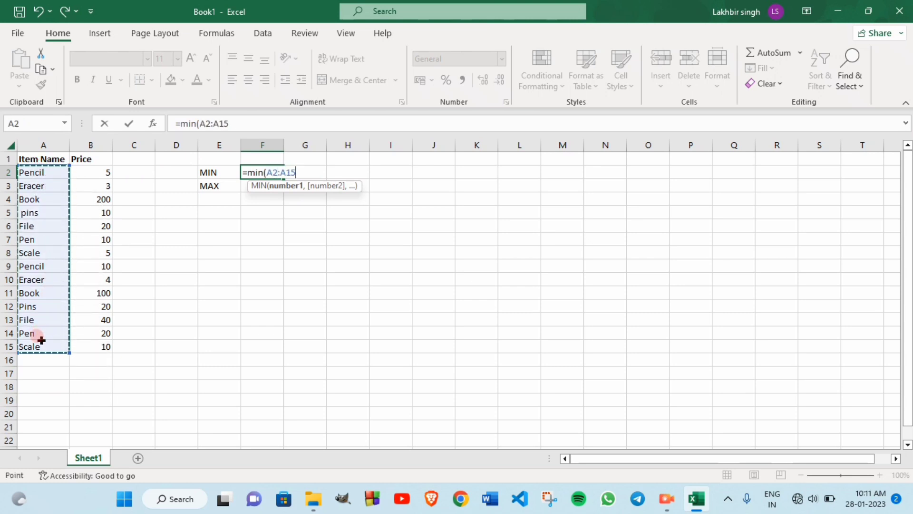
text(,)
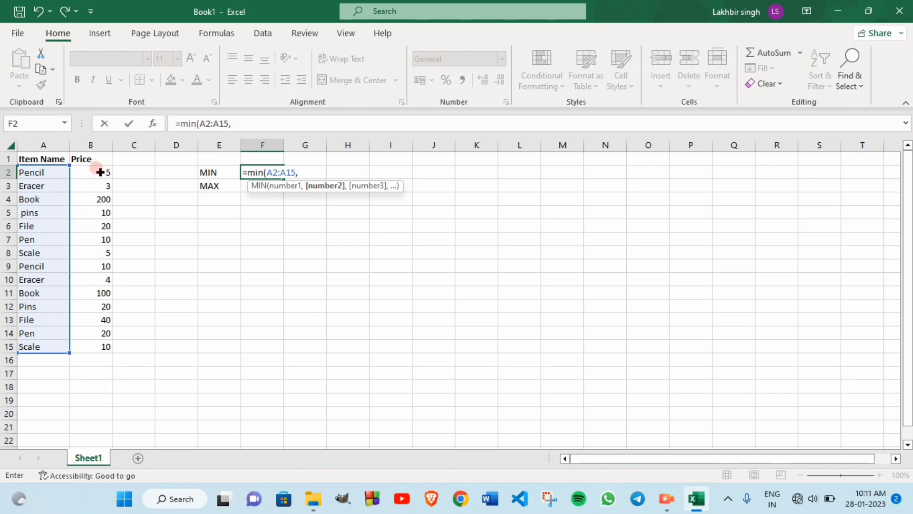
drag(95, 168, 100, 345)
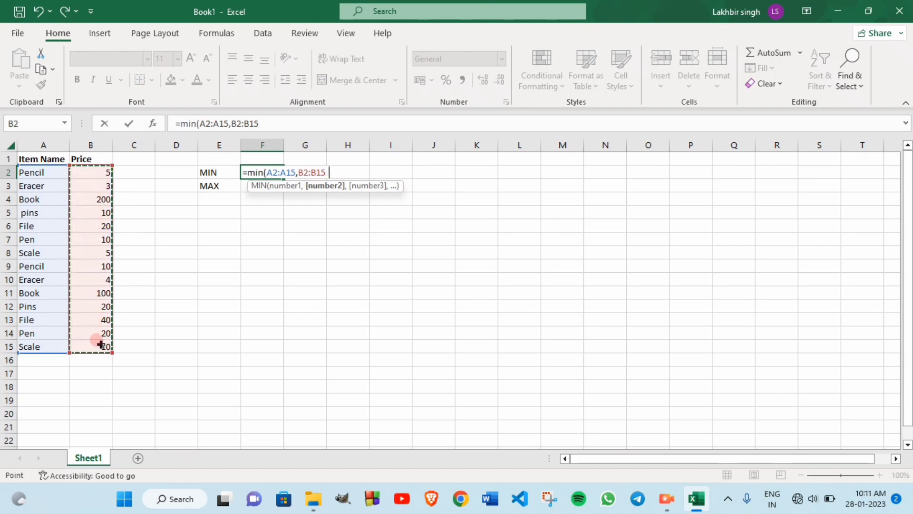
text())
key(Return)
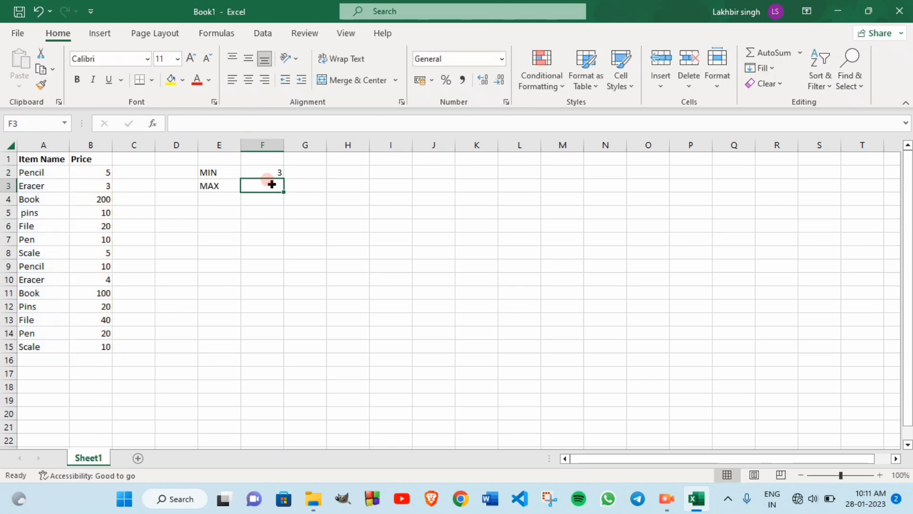
- Calculate the maximum in F3 with the formula =MAX(A2:A15,B2:B15)
text(=)
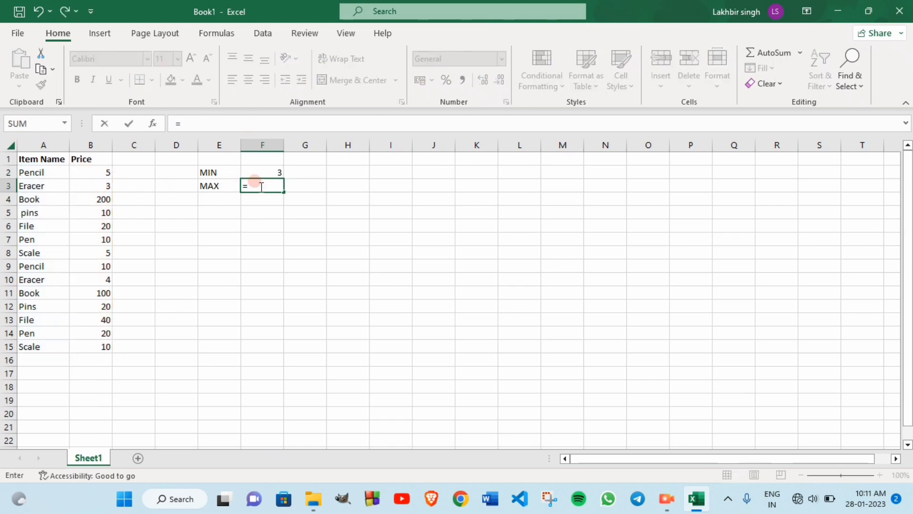
text(MAX()
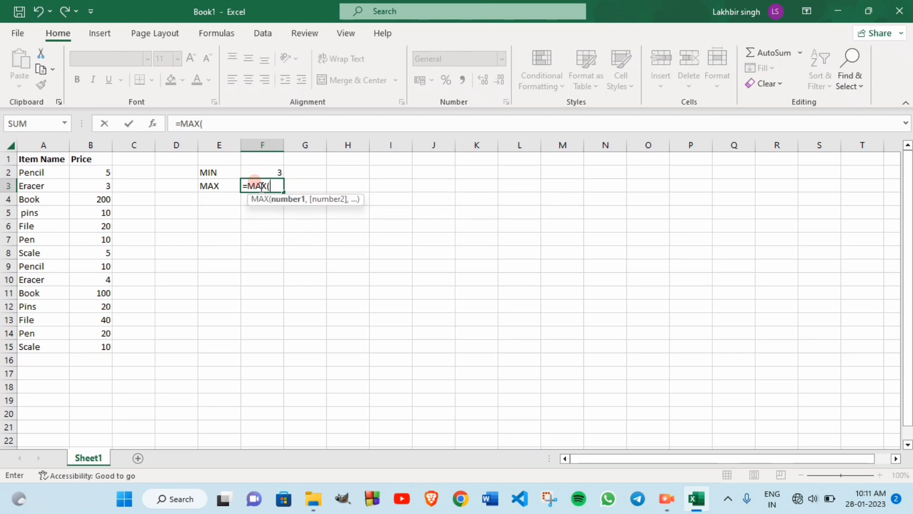
drag(45, 172, 47, 339)
text(,)
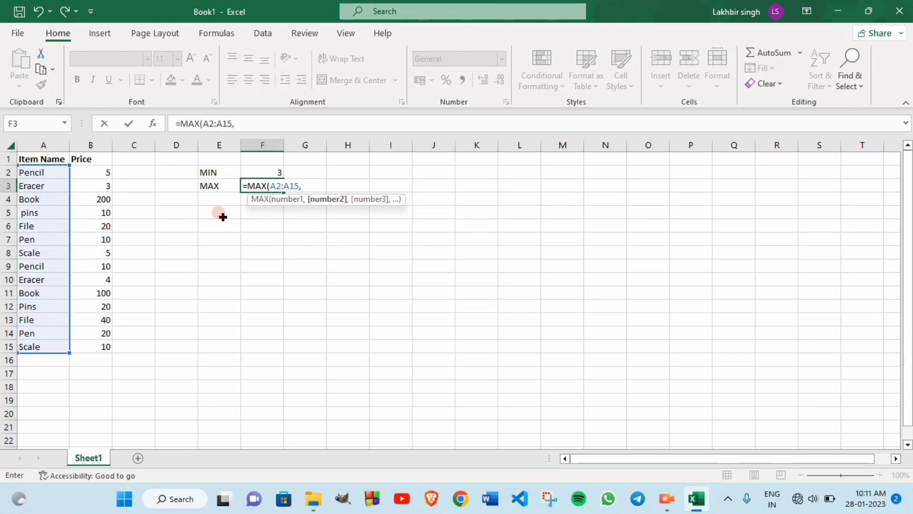
drag(97, 171, 104, 341)
text())
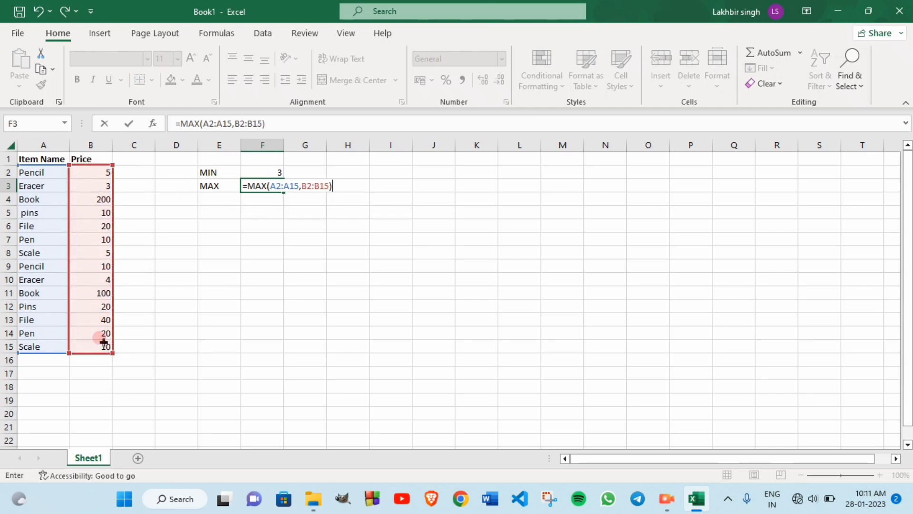
key(Return)
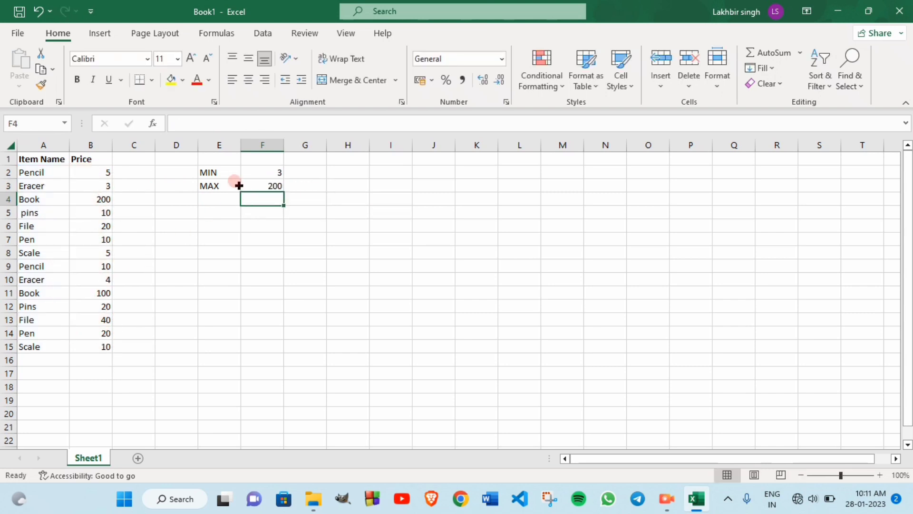
- Apply all borders to the item and price table in A1:B15
click(27, 155)
drag(28, 157, 105, 348)
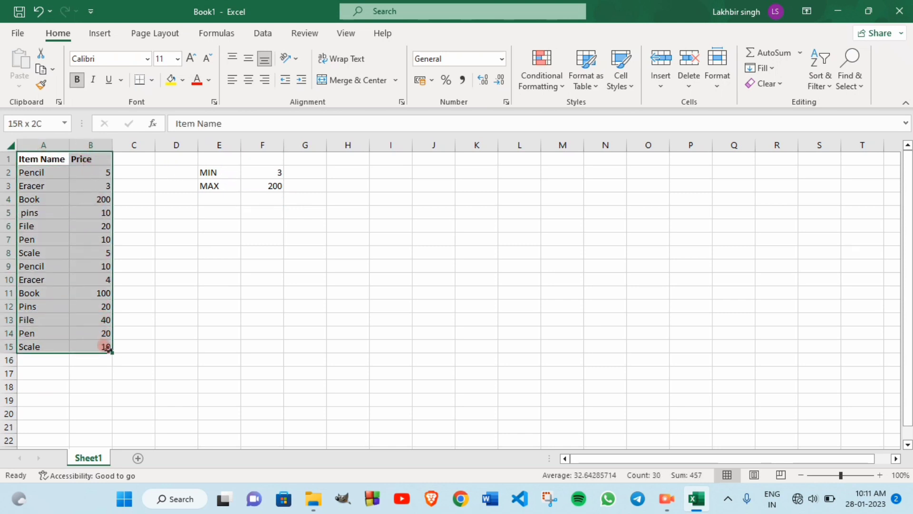
click(152, 79)
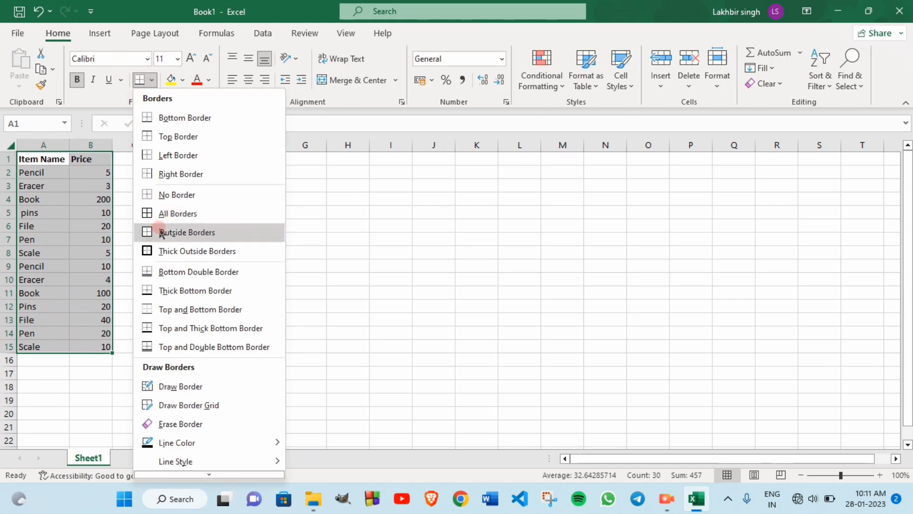
click(163, 209)
- Apply all borders to the MIN and MAX block in E2:F3
click(210, 168)
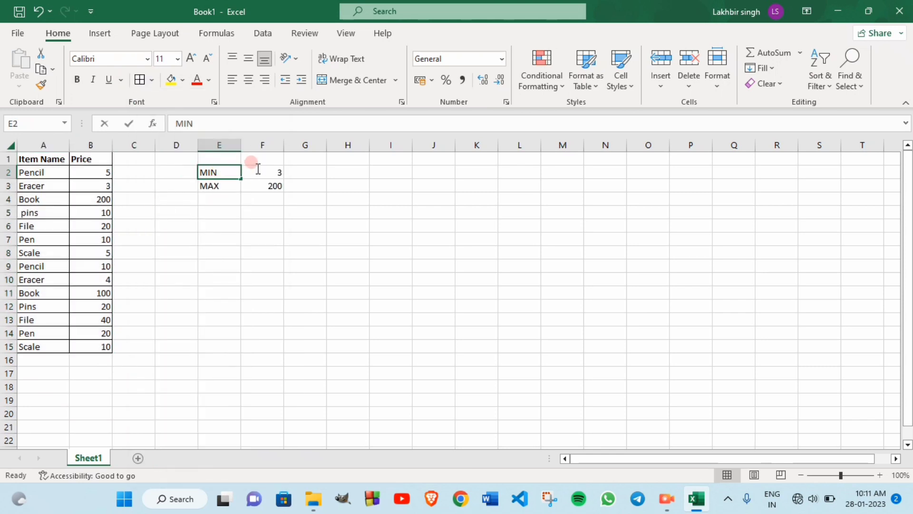
double_click(222, 169)
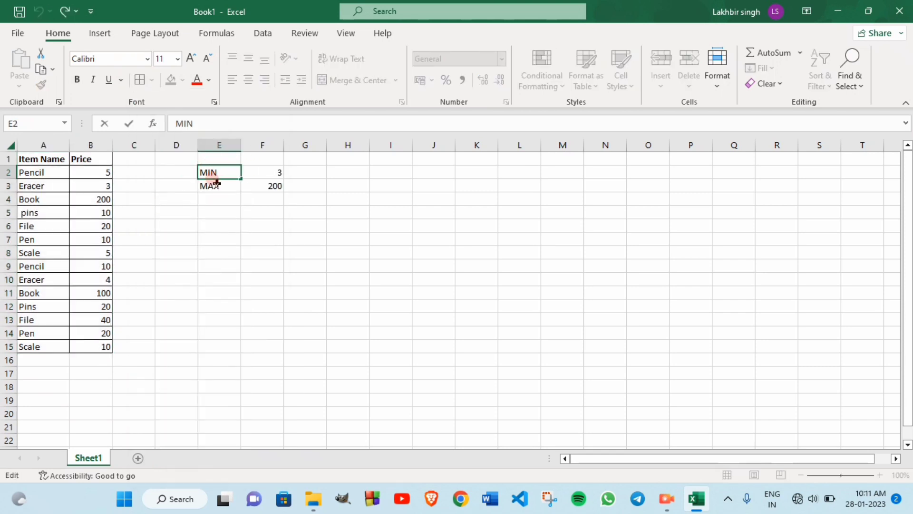
drag(212, 184, 270, 169)
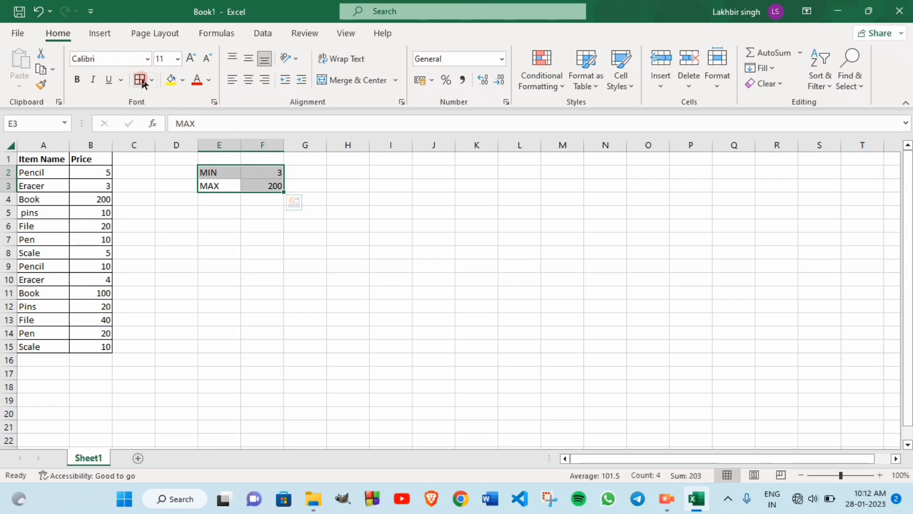
click(208, 209)
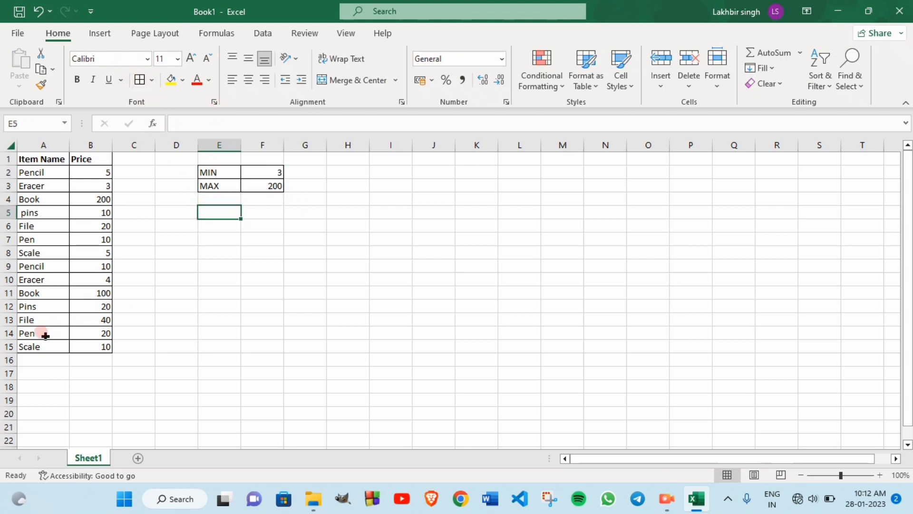
- Add the item Pages in A16 with the logical value True in its Price cell B16
click(32, 357)
text(Pa)
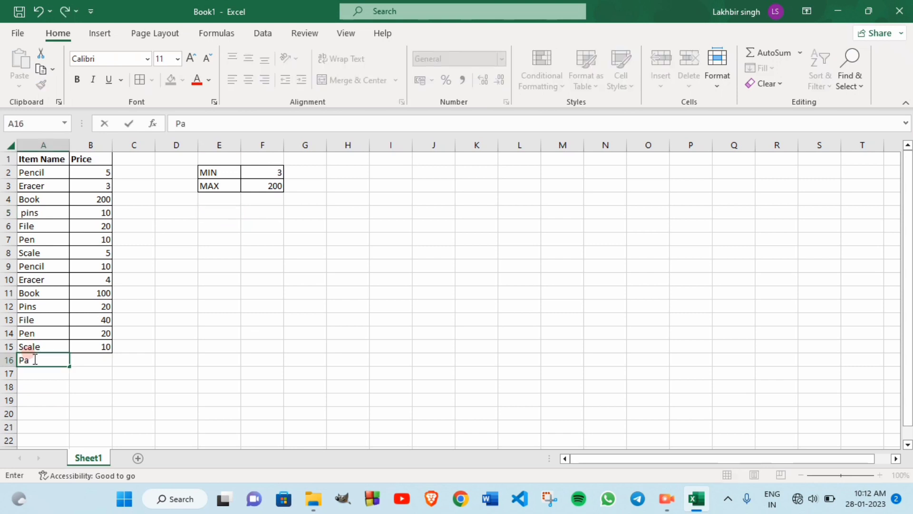
text(ges)
key(Tab)
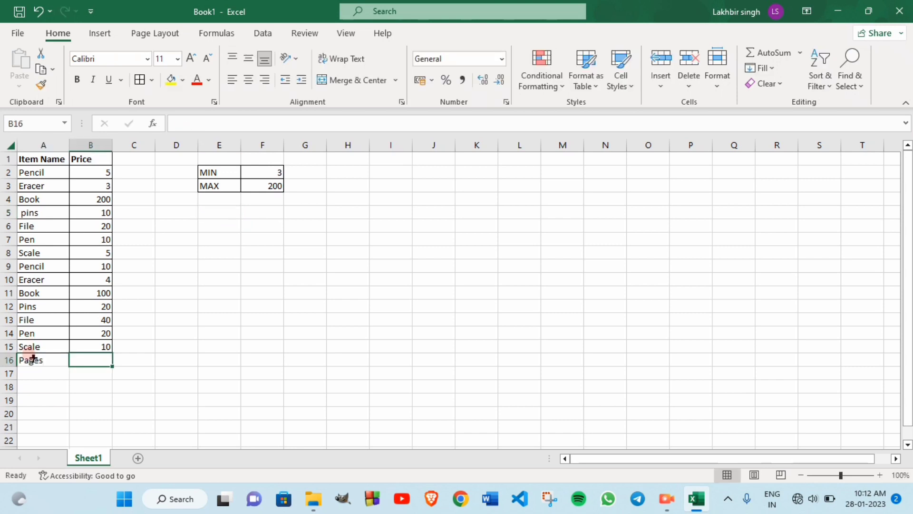
text(Tru)
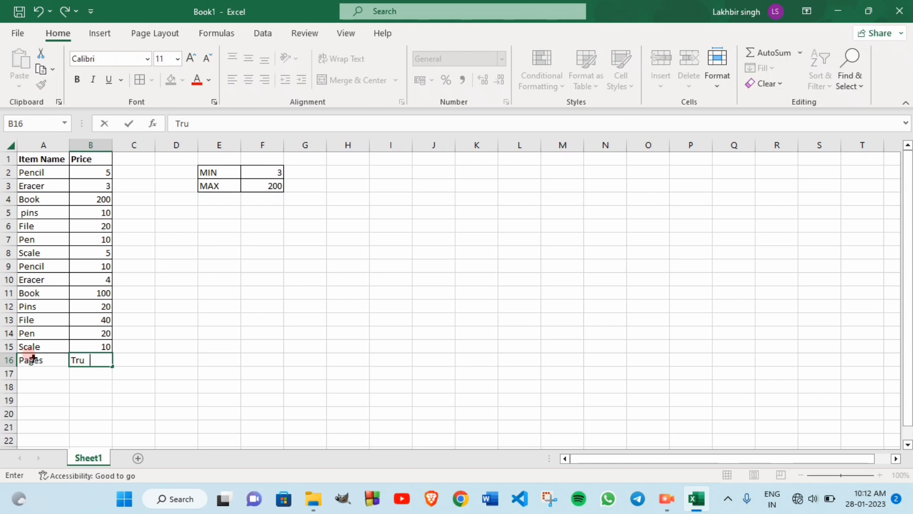
text(e)
key(Return)
- Add the item Colours in A17 with the logical value False in B17, and apply all borders to A16:B17
text(Cl)
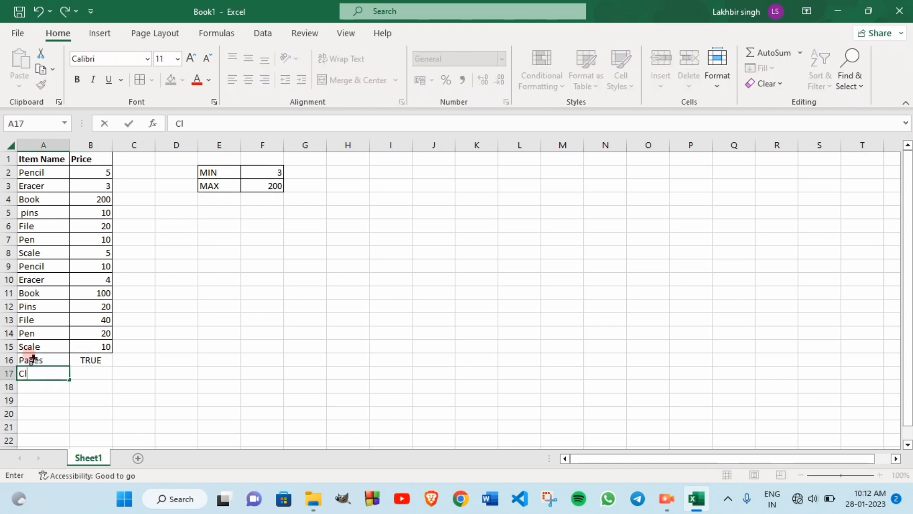
text(olours)
key(Tab)
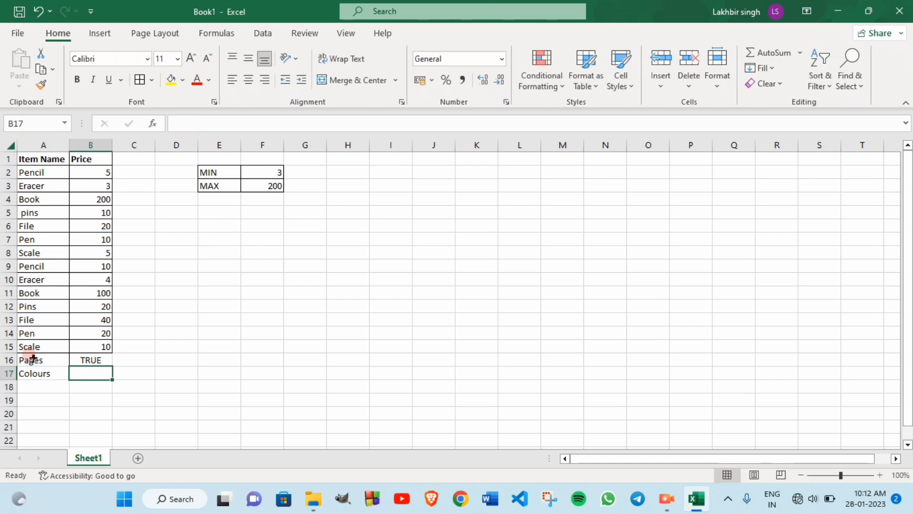
text(False)
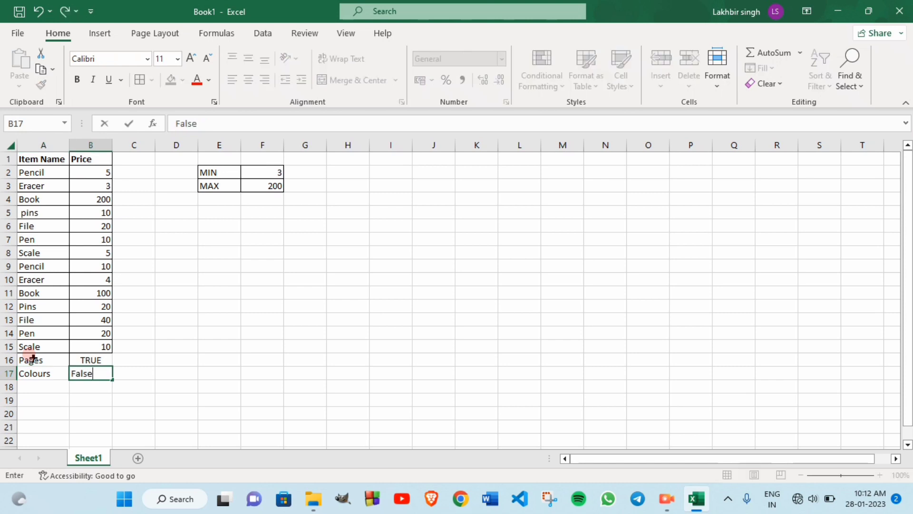
drag(32, 358, 95, 373)
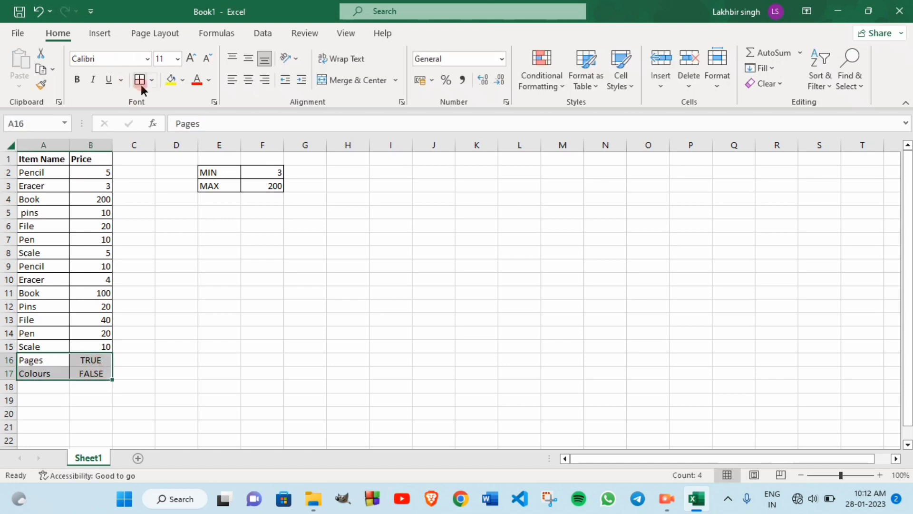
click(141, 84)
- Enter the labels MINA in E5 and MAXA in E6
click(209, 211)
text(MINA)
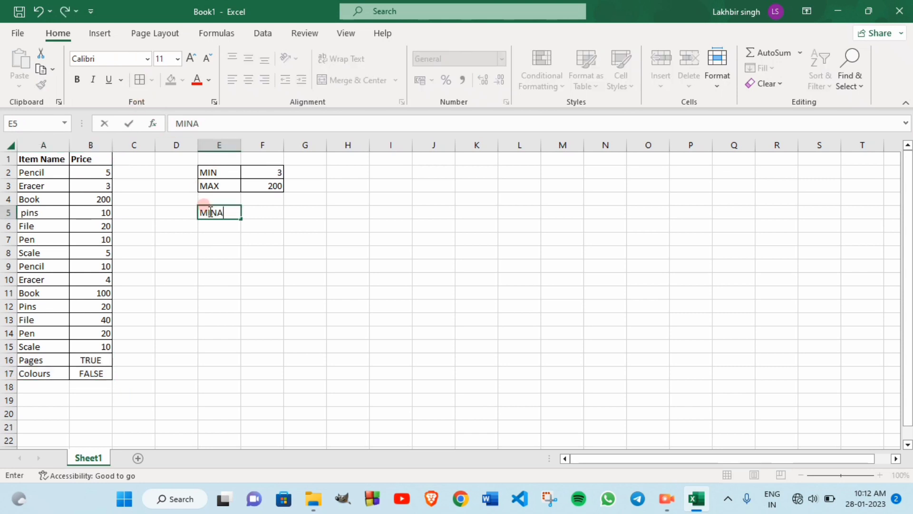
key(Return)
text(MAXA)
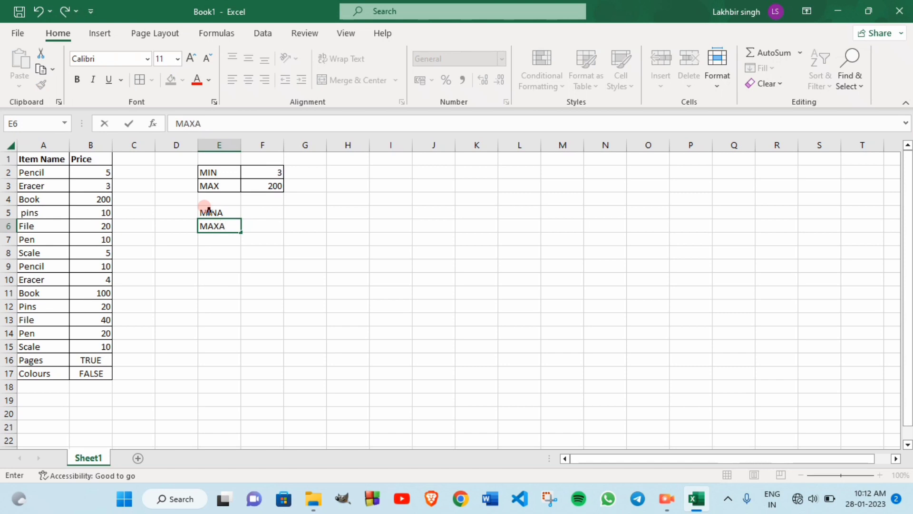
- Calculate the minimum including logical values in F5 with the formula =MINA(A2:A17,B2:B17)
click(253, 210)
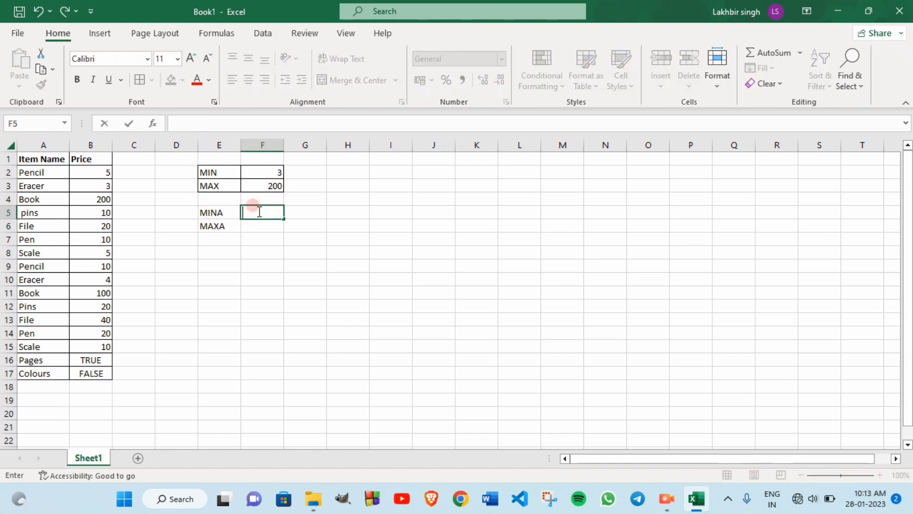
text(=MI)
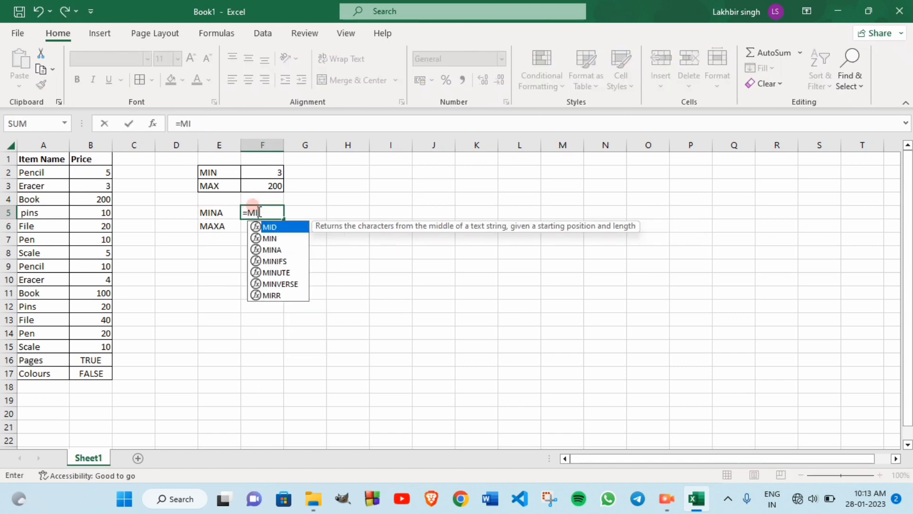
text(NA()
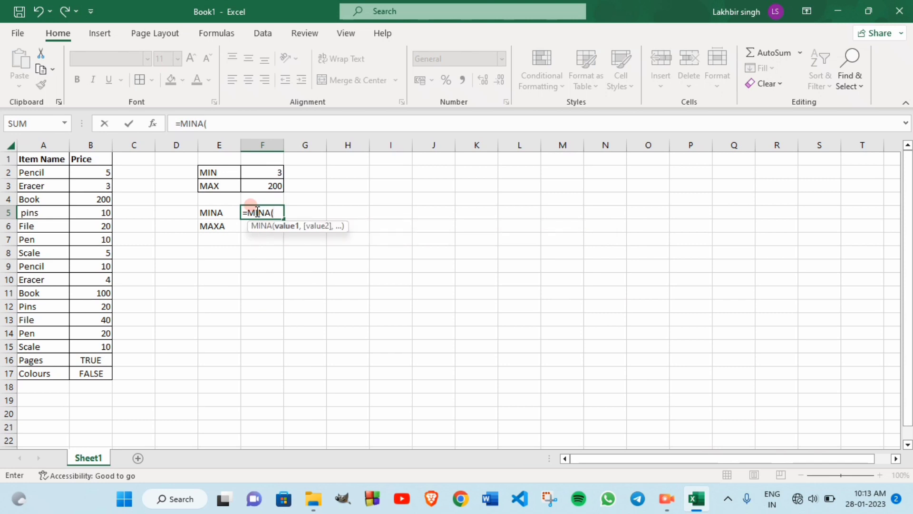
drag(44, 172, 52, 373)
text(,)
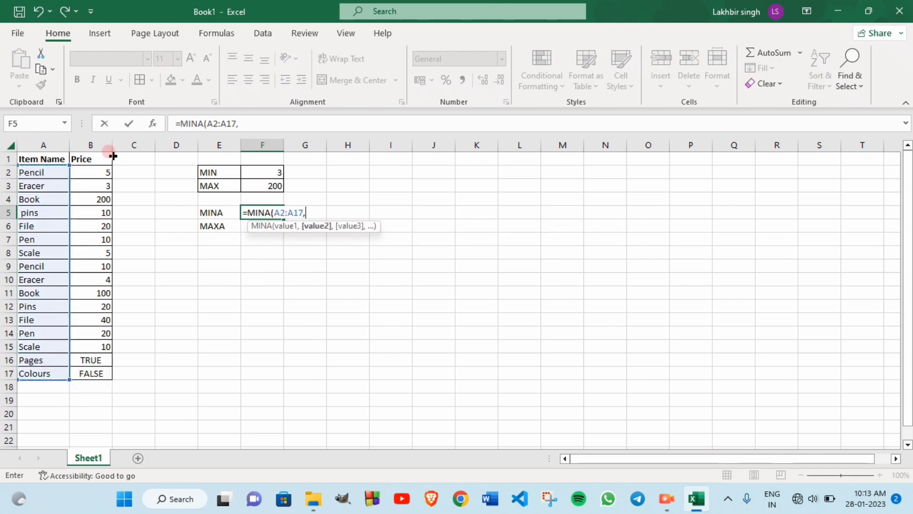
drag(88, 170, 94, 379)
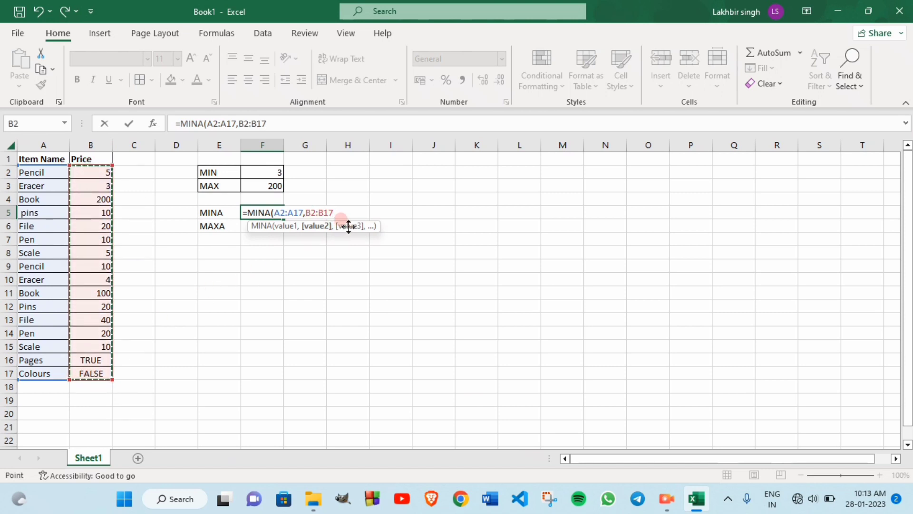
text())
key(Return)
- Calculate the maximum including logical values in F6 with the formula =MAXA(A2:A17,B2:B17)
text(=)
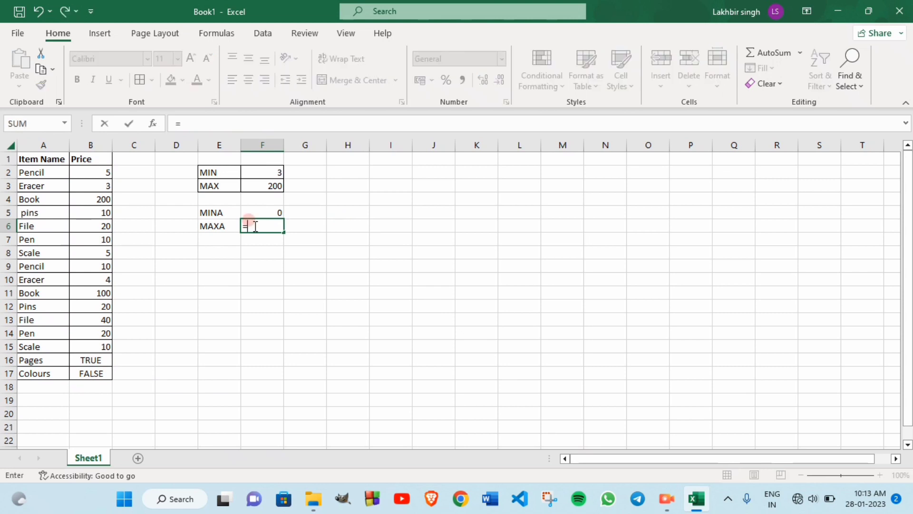
text(MAXA()
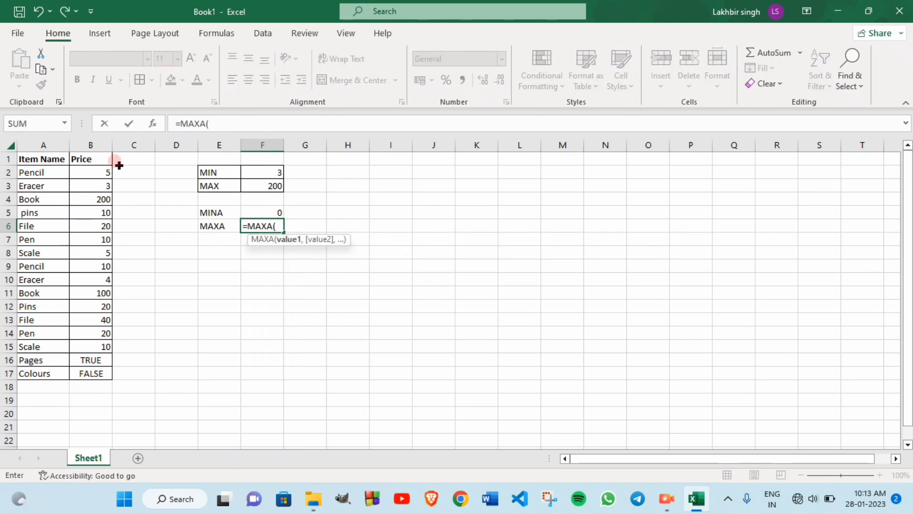
drag(41, 171, 37, 367)
text(,)
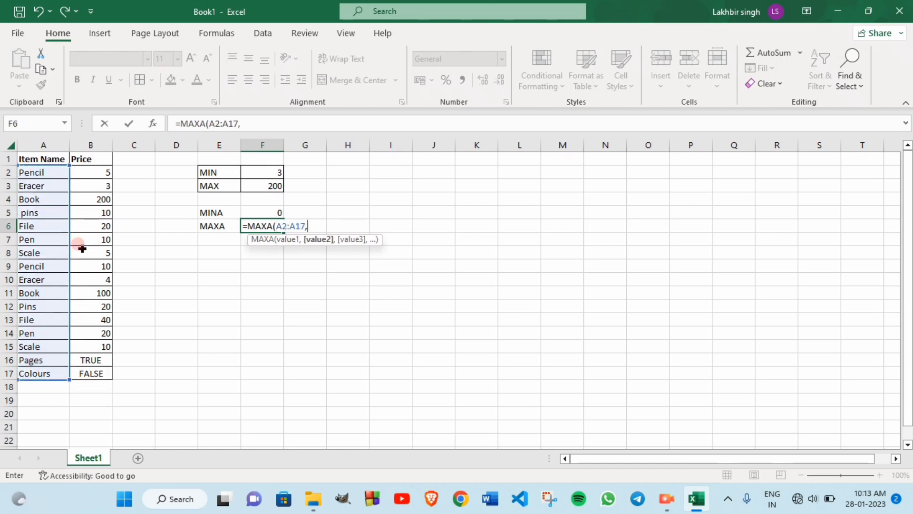
drag(92, 173, 90, 369)
key(Return)
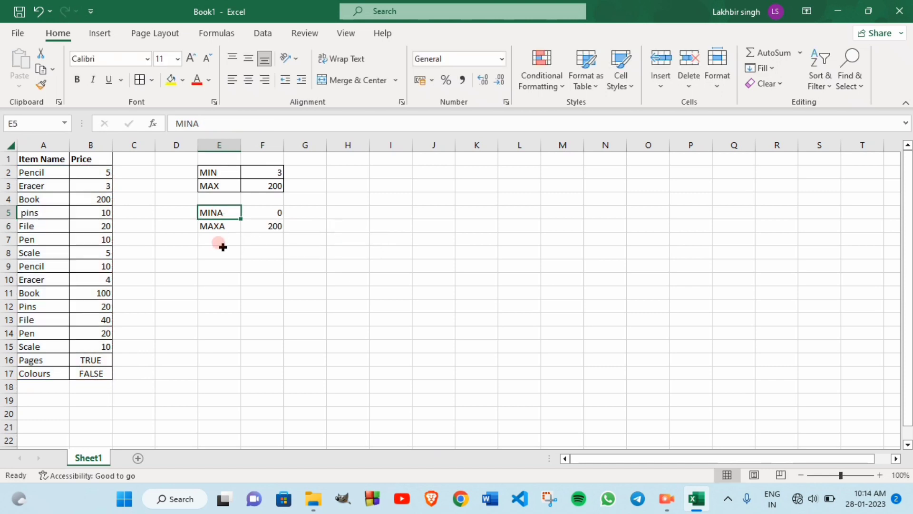
- Enter the labels MINIF in E8 and MAXIF in E9
click(221, 251)
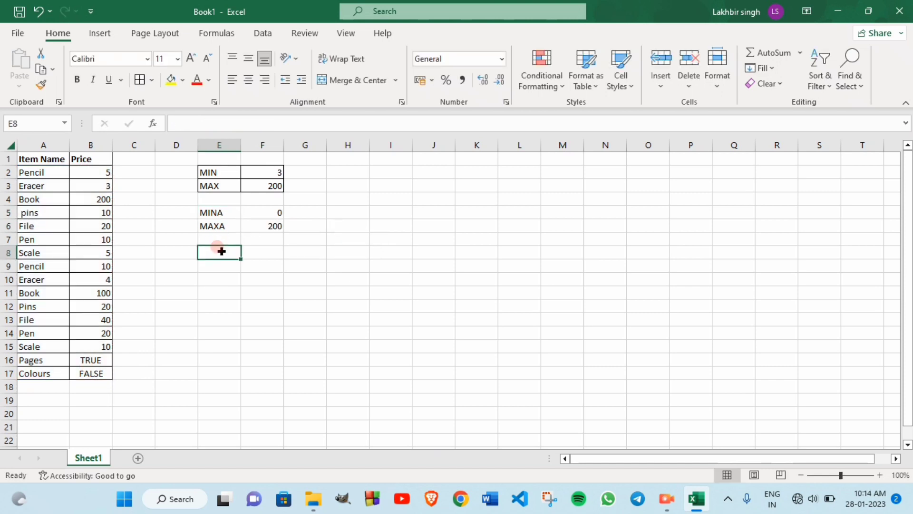
text(MINIF)
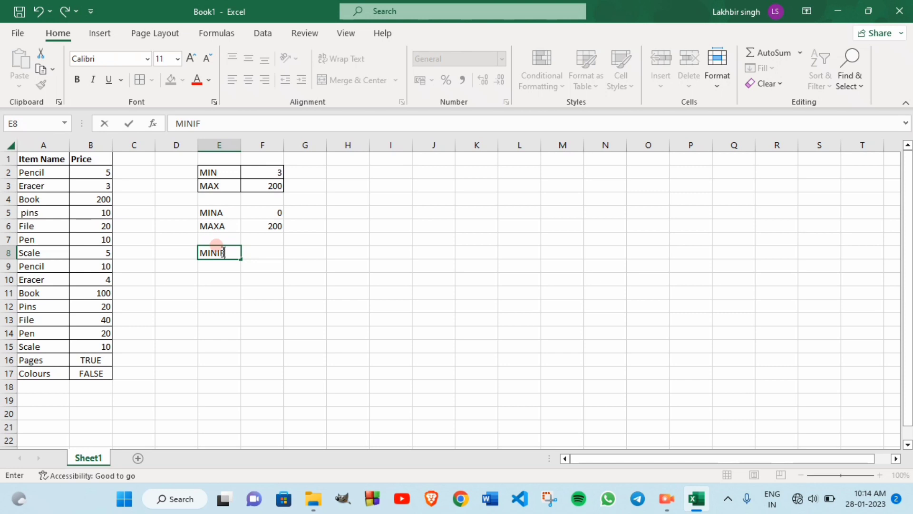
key(Return)
text(MAXIF)
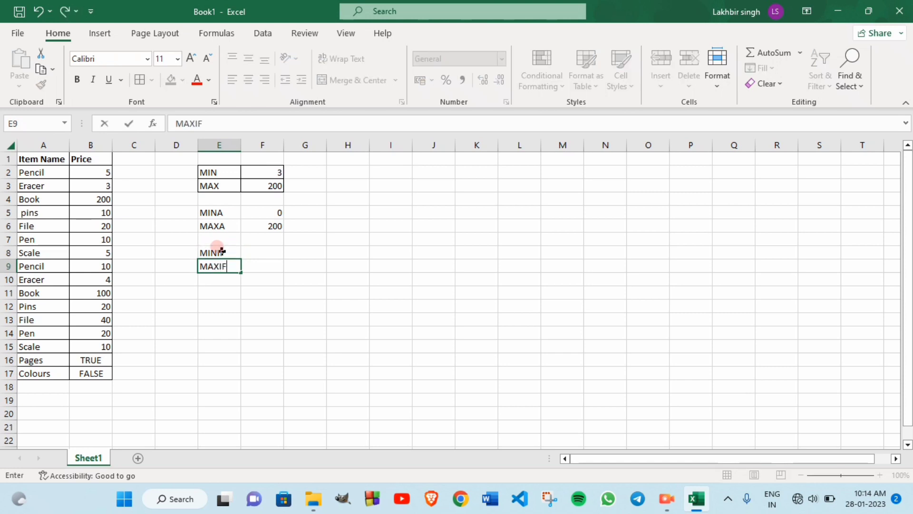
click(261, 252)
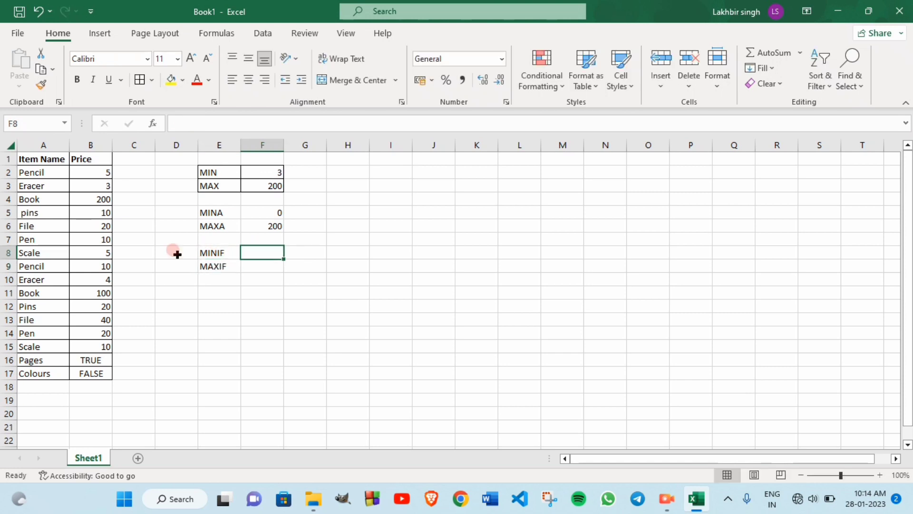
- List the items Pencil, Eracer, Book and Pins in cells D8 to D11
click(176, 253)
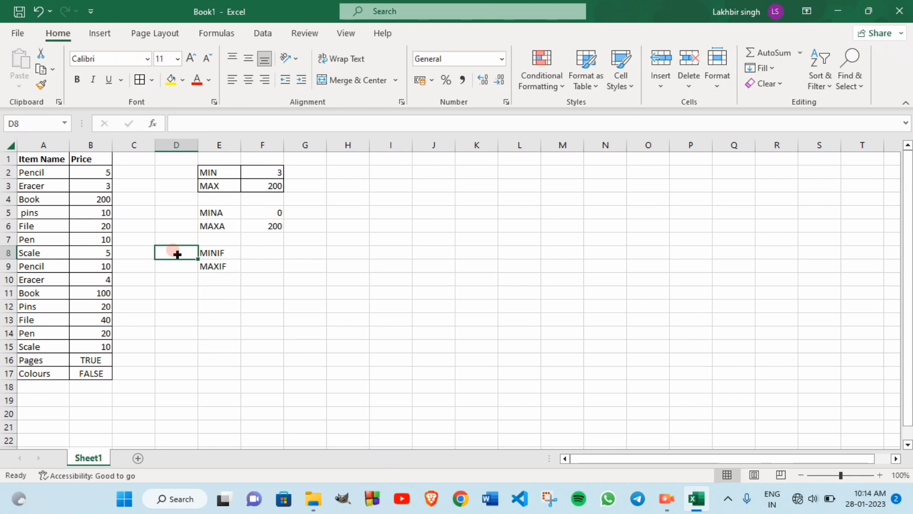
text(Pencil)
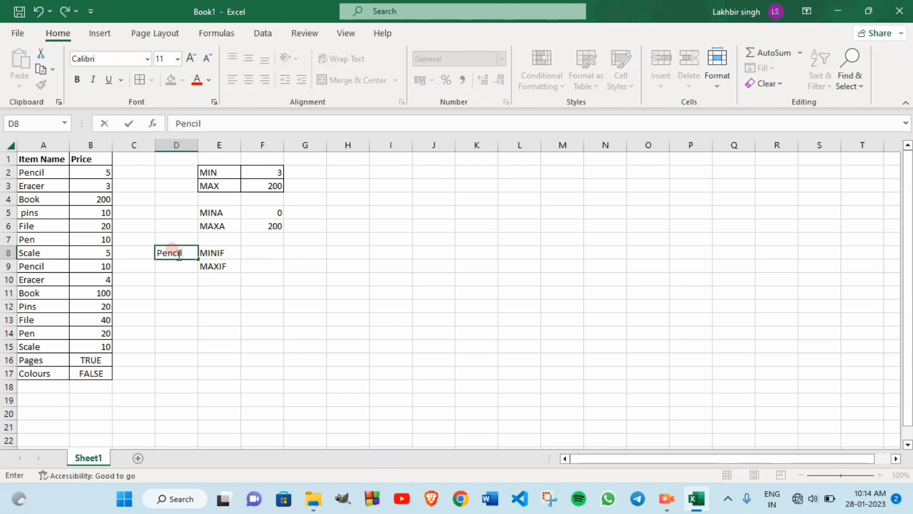
key(Return)
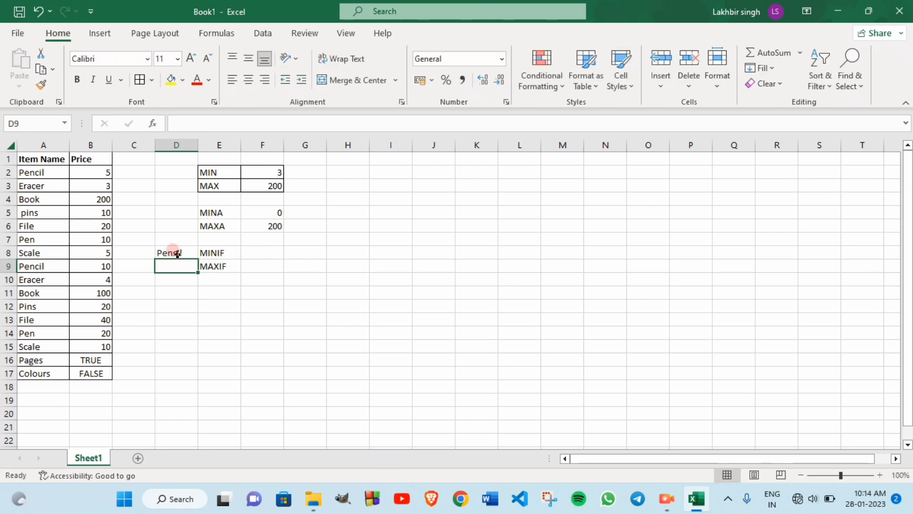
text(Eracer)
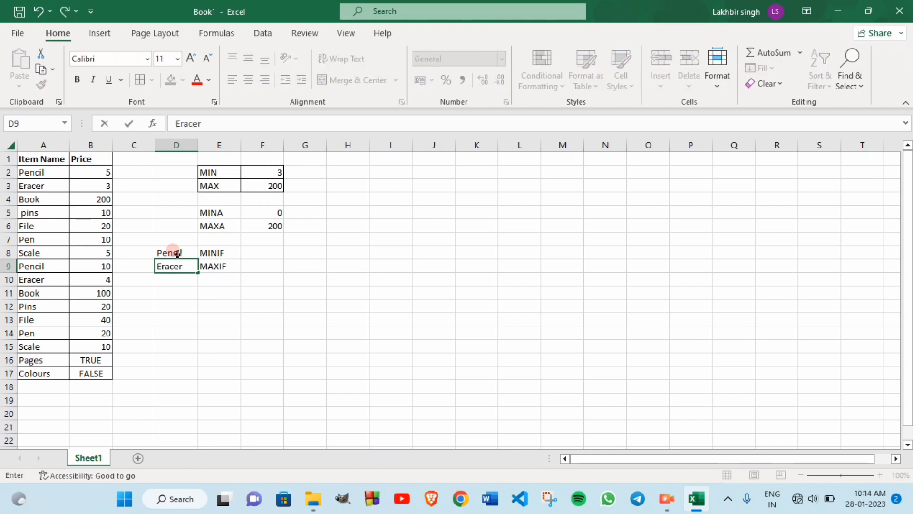
click(184, 279)
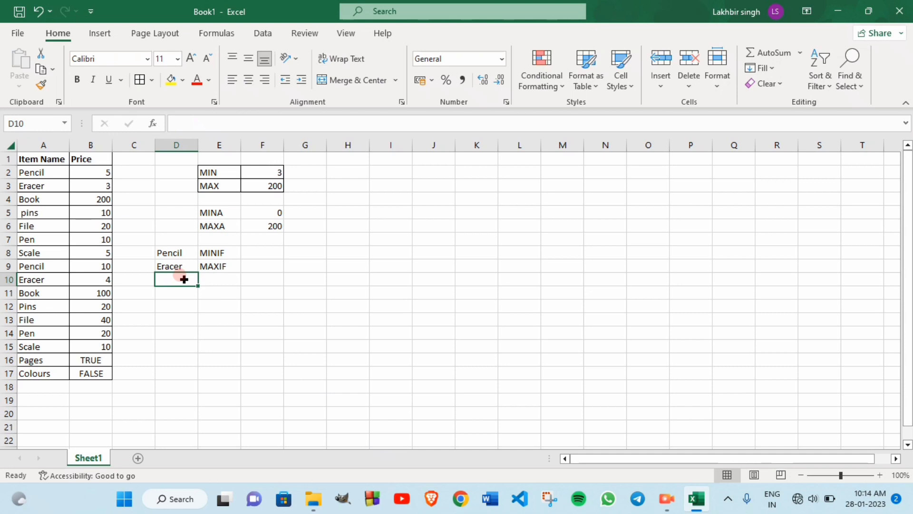
text(Book)
key(Return)
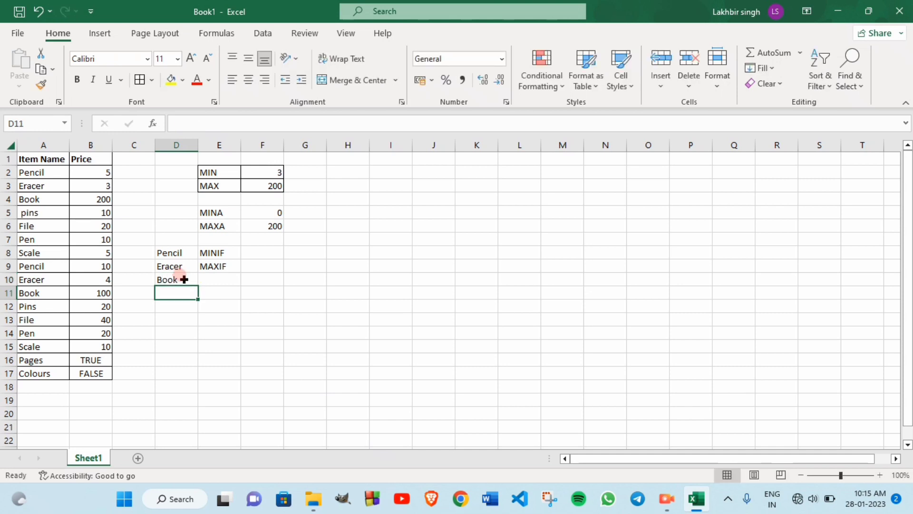
text(Pl)
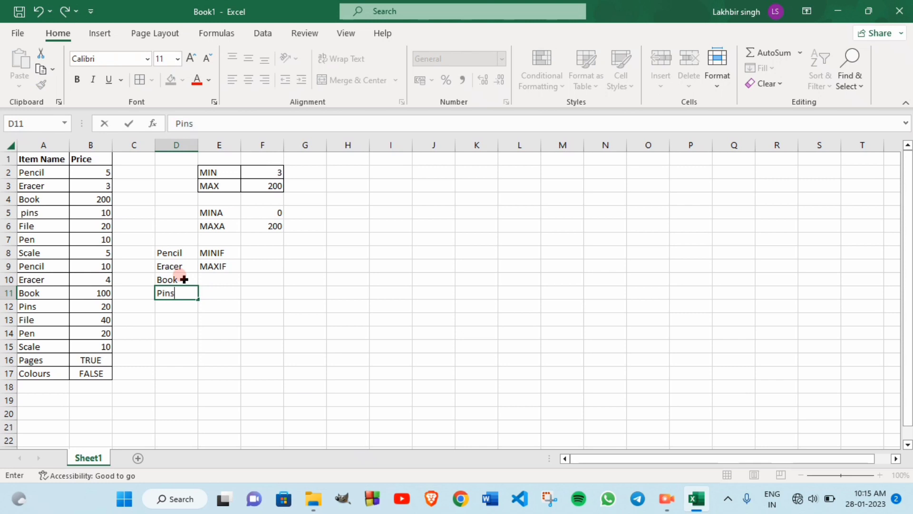
text(ns)
- Clear the MAXIF label from E9 and enter it in F8 beside MINIF
click(223, 263)
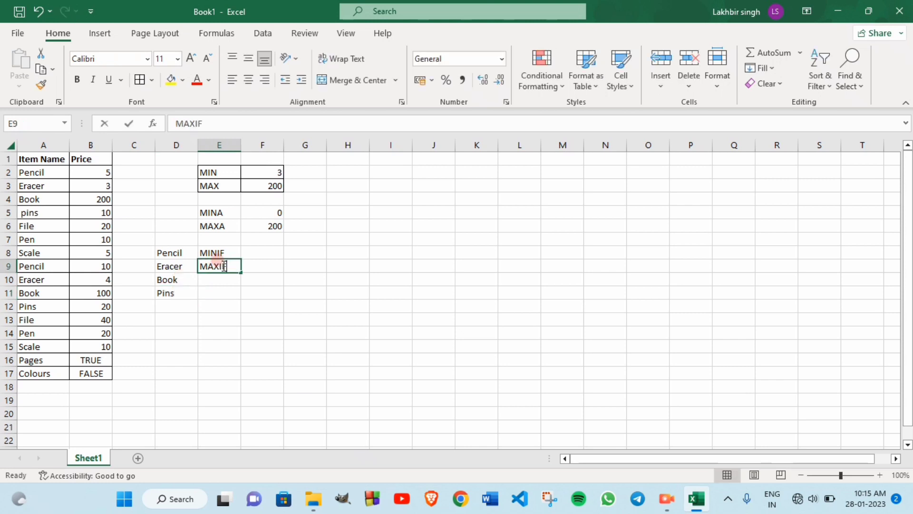
key(BackSpace)
click(278, 251)
text(MAXIF)
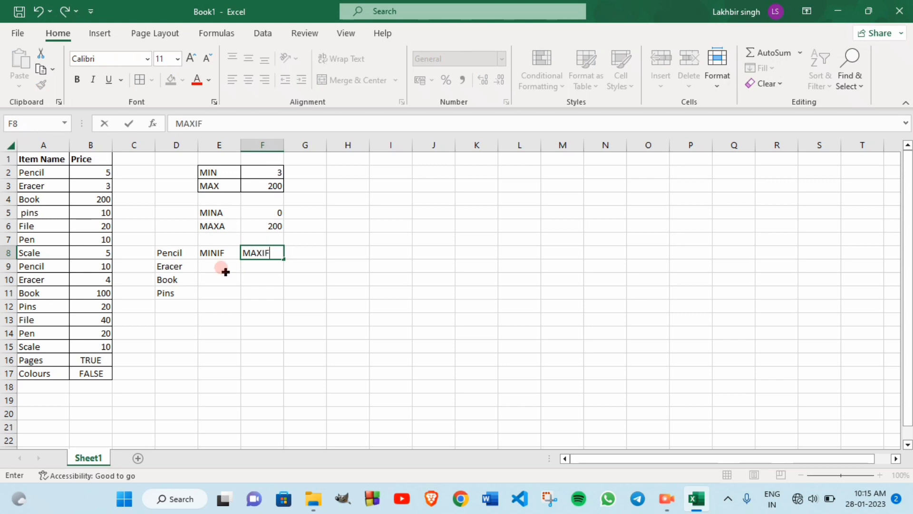
- Replace the text in D8 with the heading Item name and widen column D to fit it
click(175, 253)
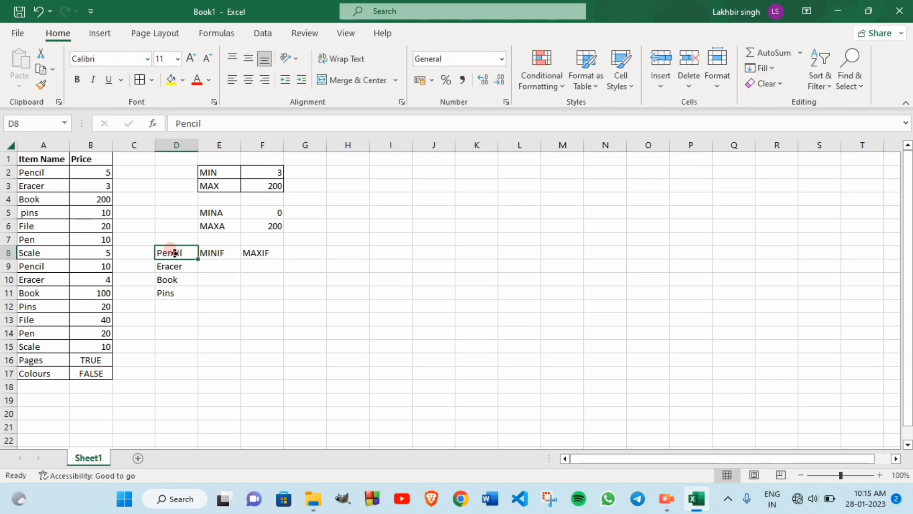
double_click(187, 252)
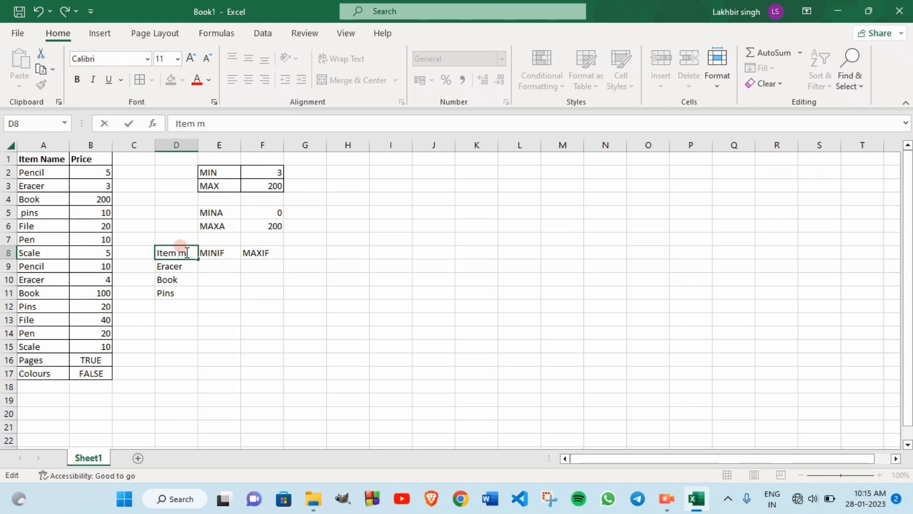
text(Item name)
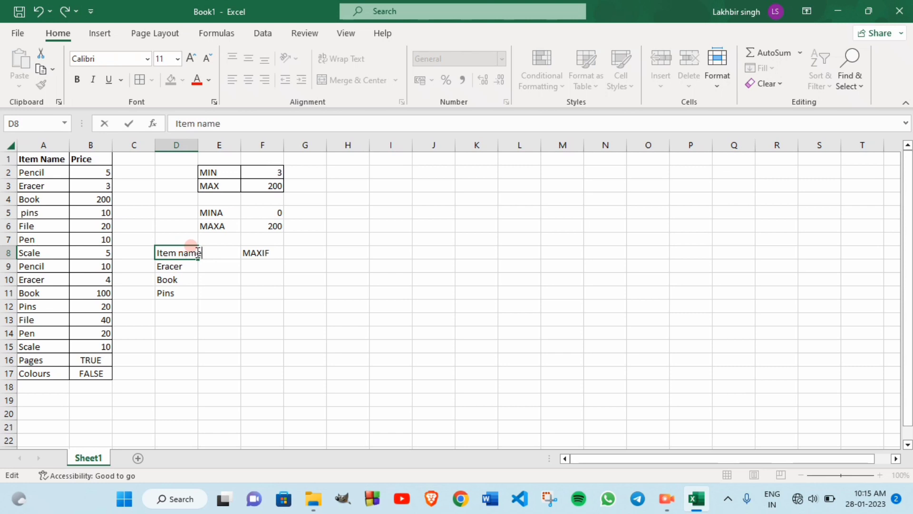
click(193, 144)
drag(197, 147, 204, 151)
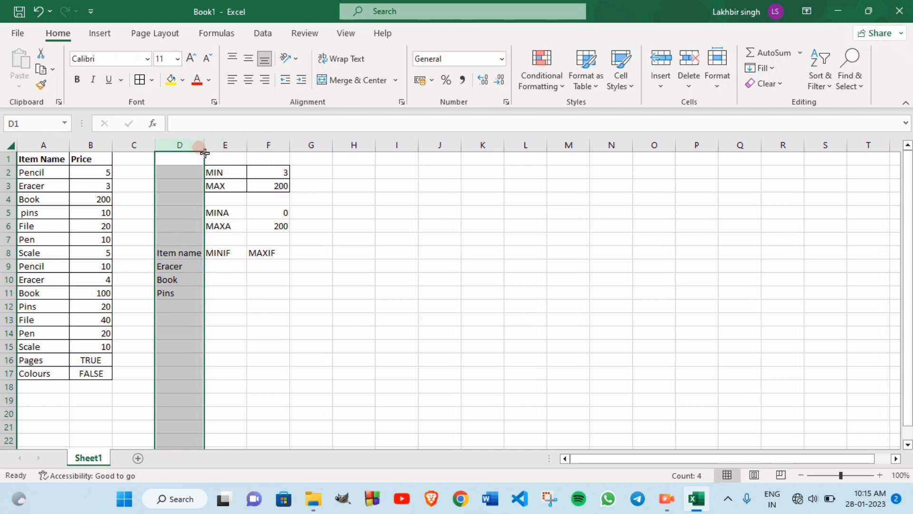
- Add the item Pencil in D12 and make the headings in D8:F8 bold
click(196, 268)
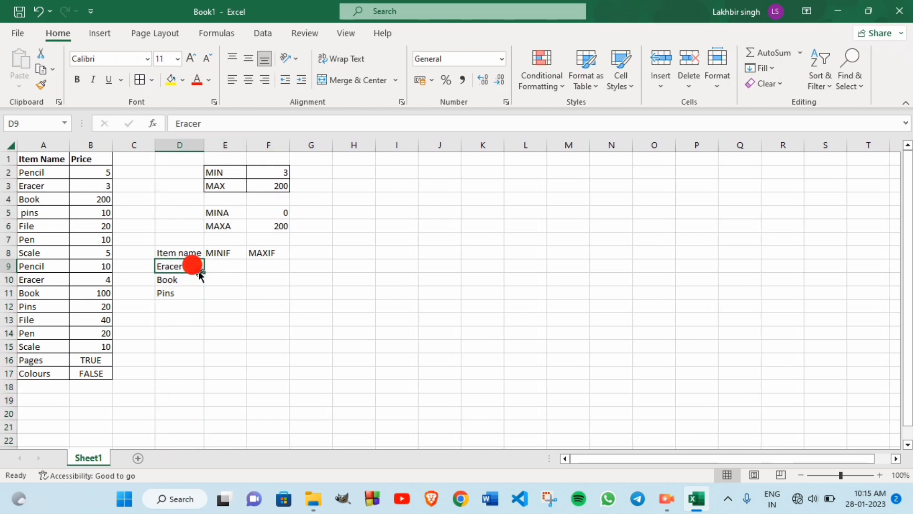
click(174, 305)
text(Pe)
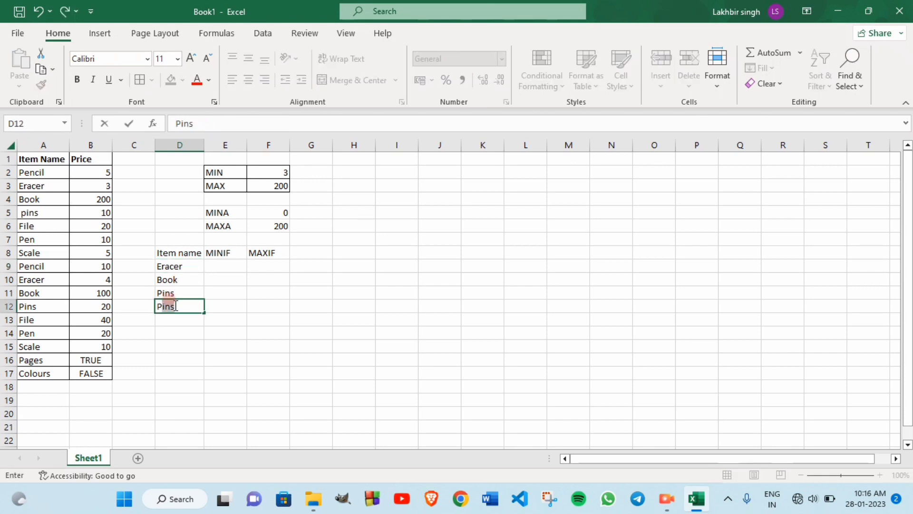
text(ncil)
drag(261, 252, 171, 253)
click(79, 81)
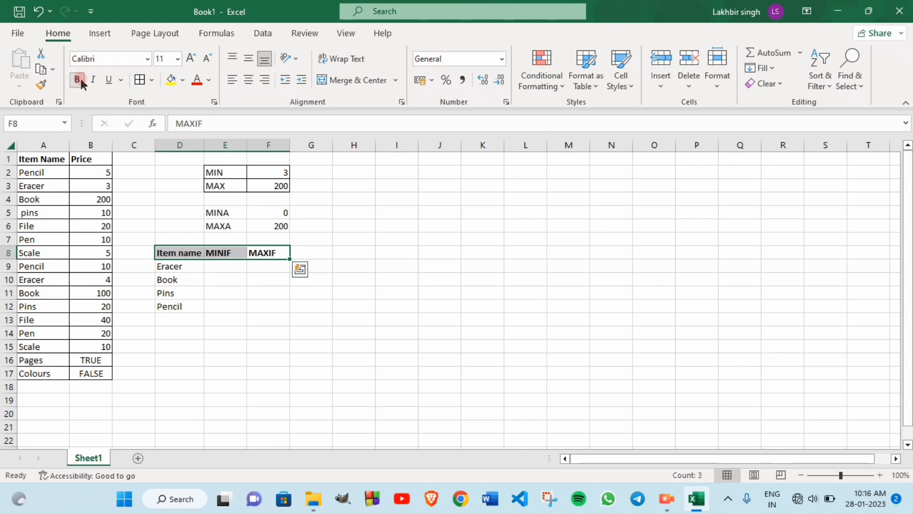
- Enter the array formula =MIN(IF(A2:A17=D9,B2:B17)) in E9 for Eracer's lowest price
click(217, 267)
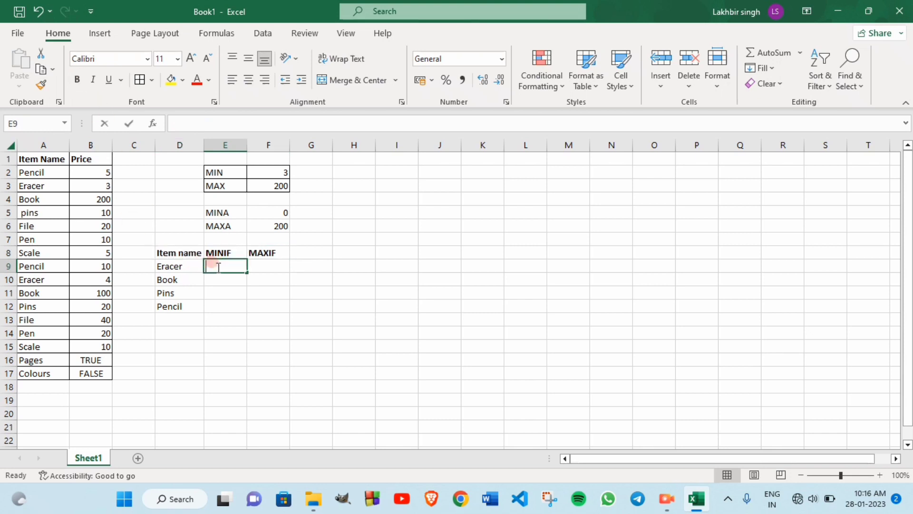
text(=MIN)
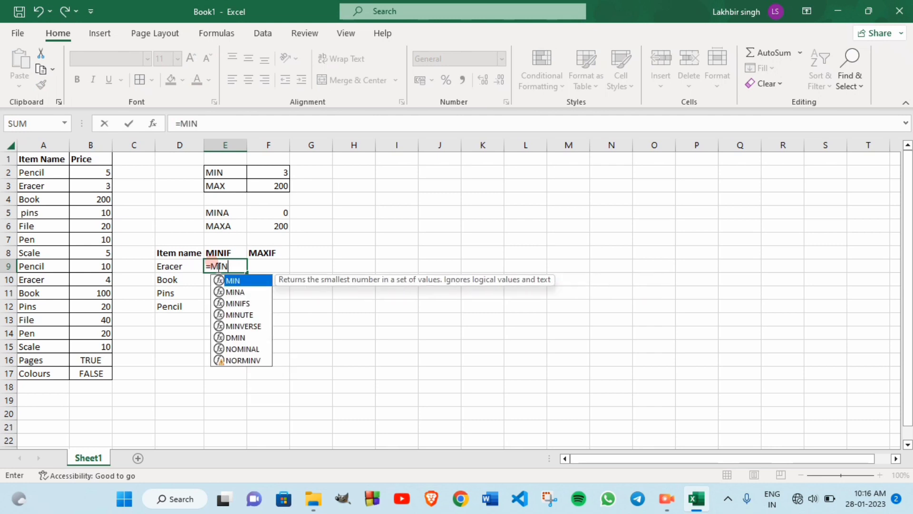
text((IF()
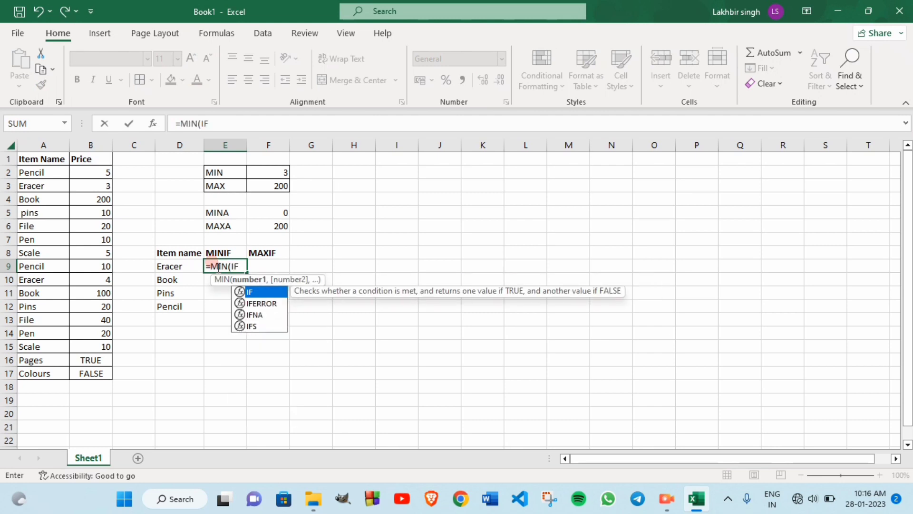
click(41, 172)
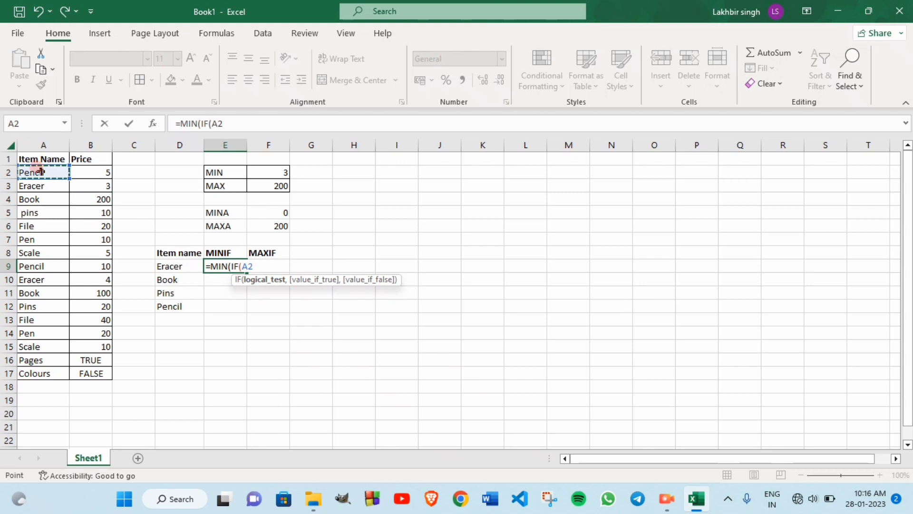
drag(41, 172, 49, 371)
text(=)
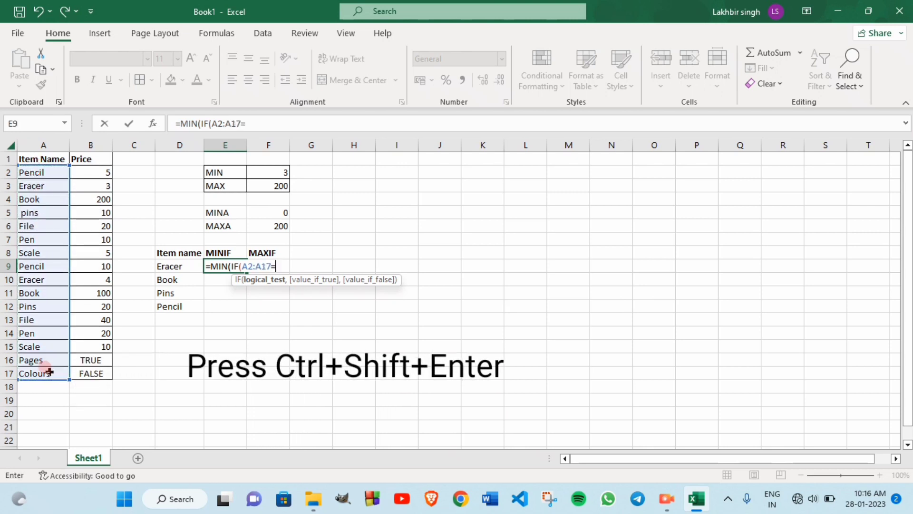
click(161, 263)
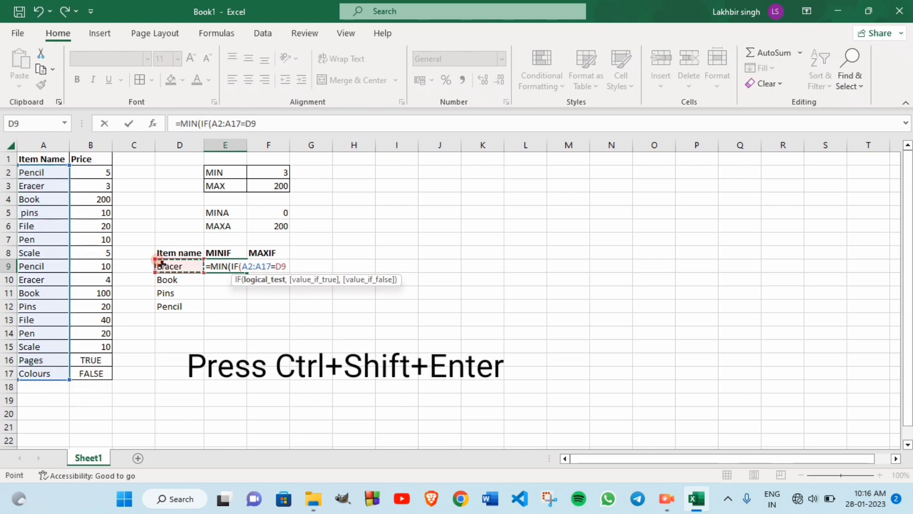
text(,)
drag(96, 174, 102, 370)
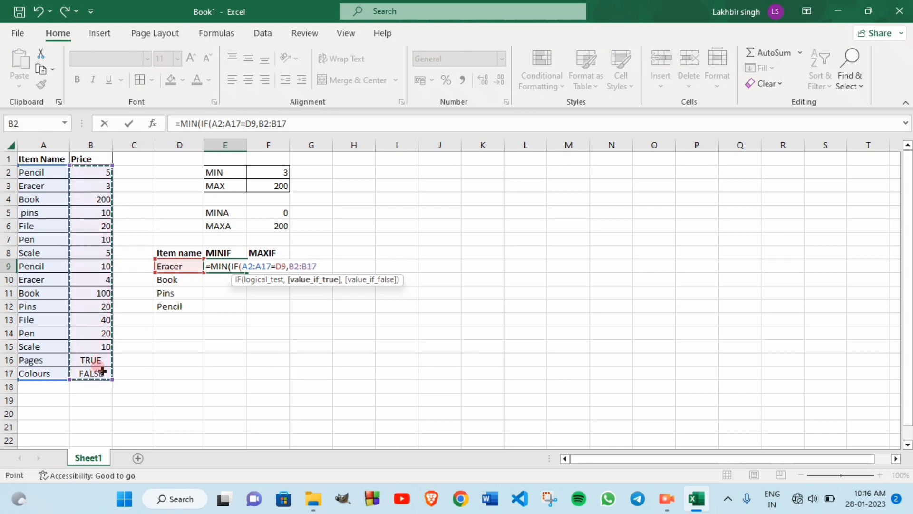
text()))
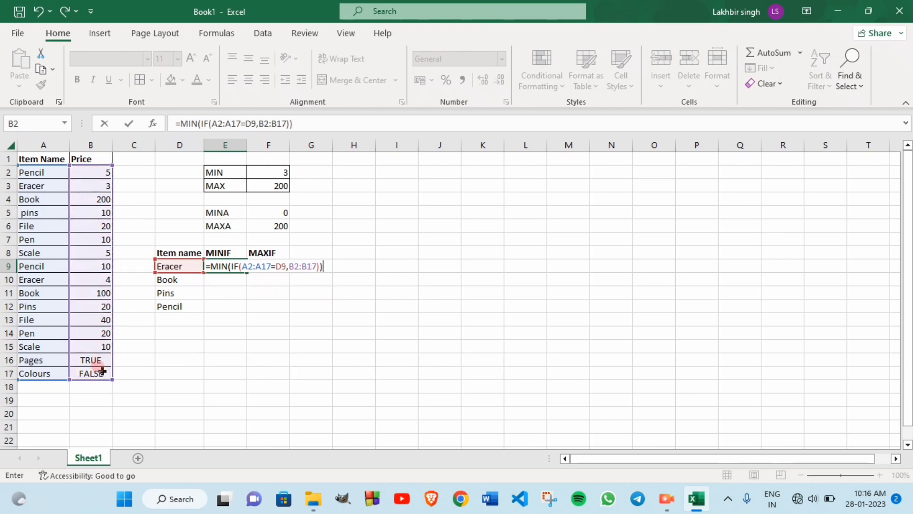
key(ctrl+shift+Return)
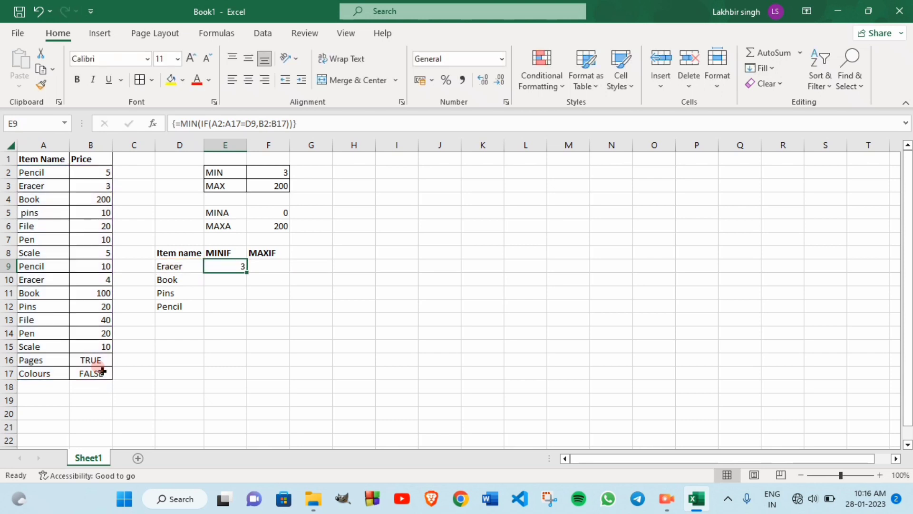
- Enter the array formula =MIN(IF(A2:A17=D10,B2:B17)) in E10 for Book's lowest price
click(225, 279)
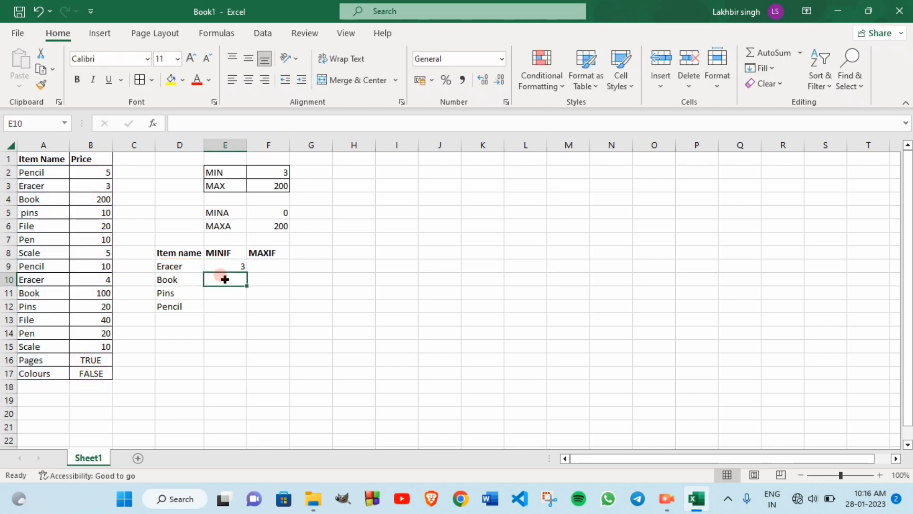
text(=MIN(IF()
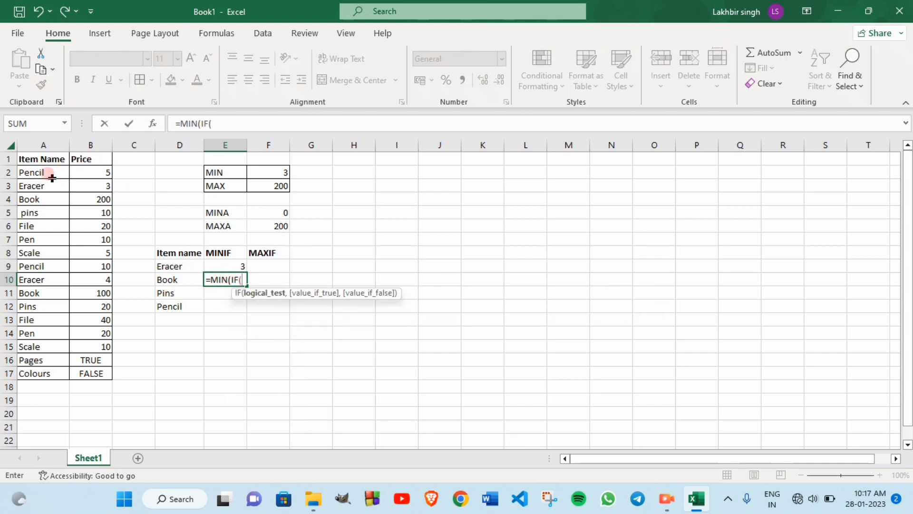
drag(47, 172, 45, 378)
text(=)
click(166, 280)
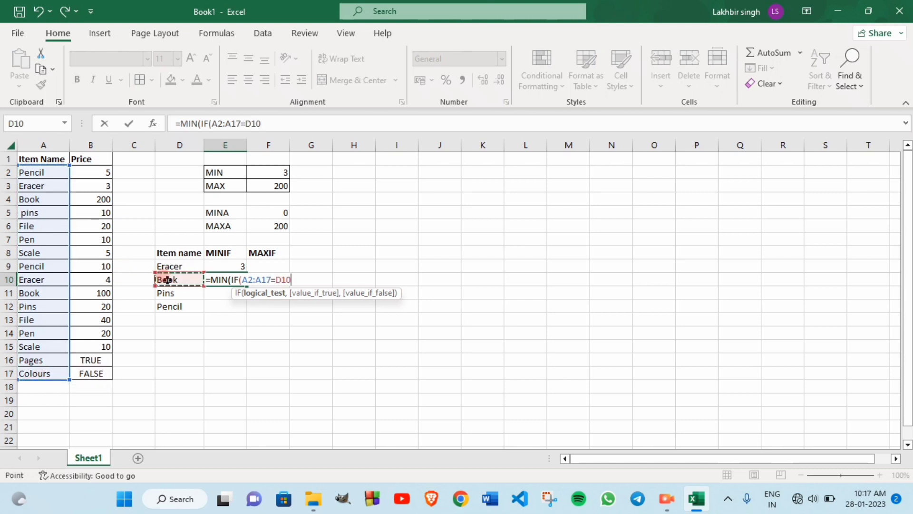
text(,)
drag(101, 173, 105, 372)
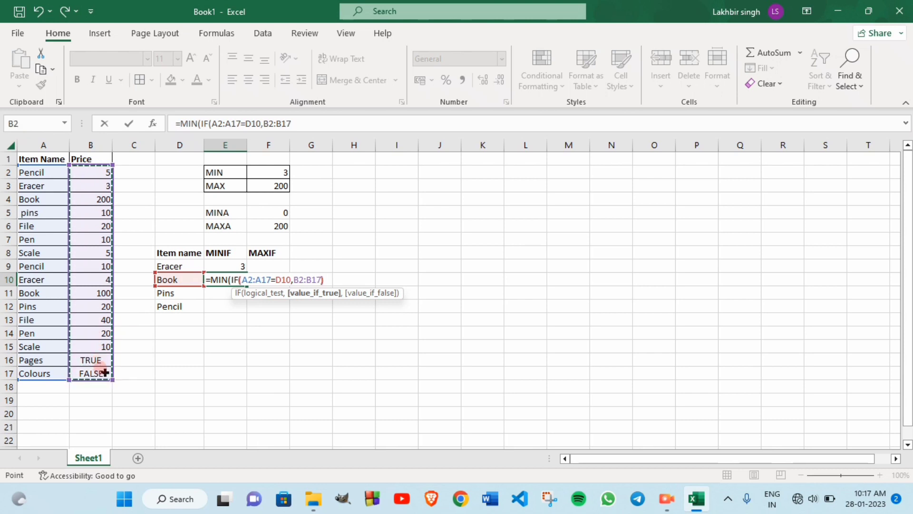
text()))
key(ctrl+shift+Return)
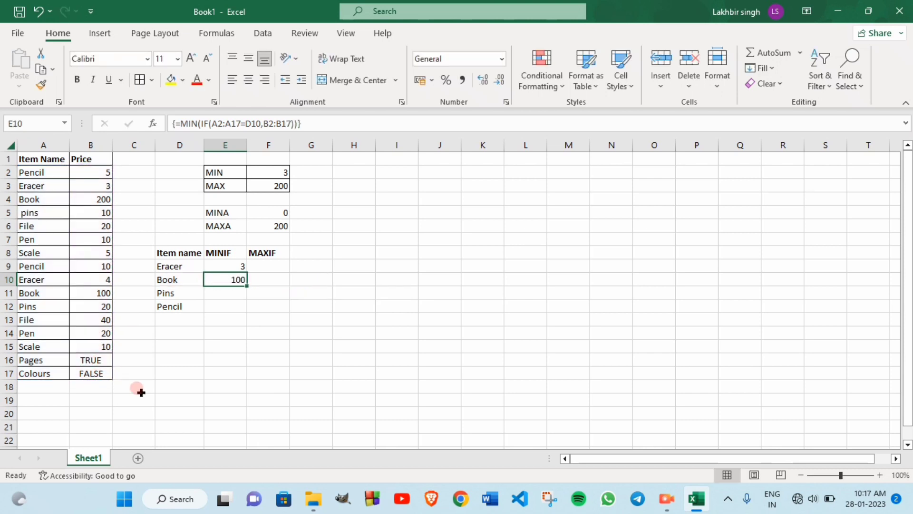
- Enter the array formula =MIN(IF(A2:A17=D11,B2:B17)) in E11 for the lowest price of Pins
click(219, 287)
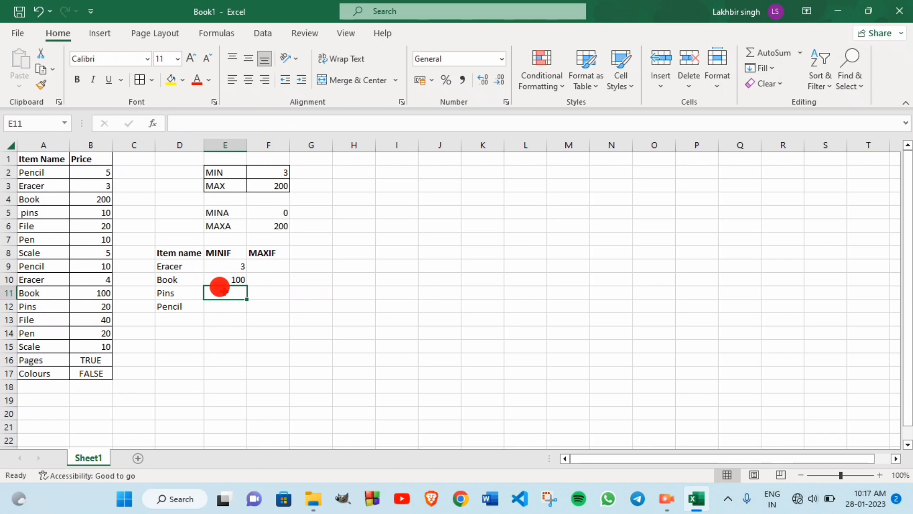
text(=MIN(IF()
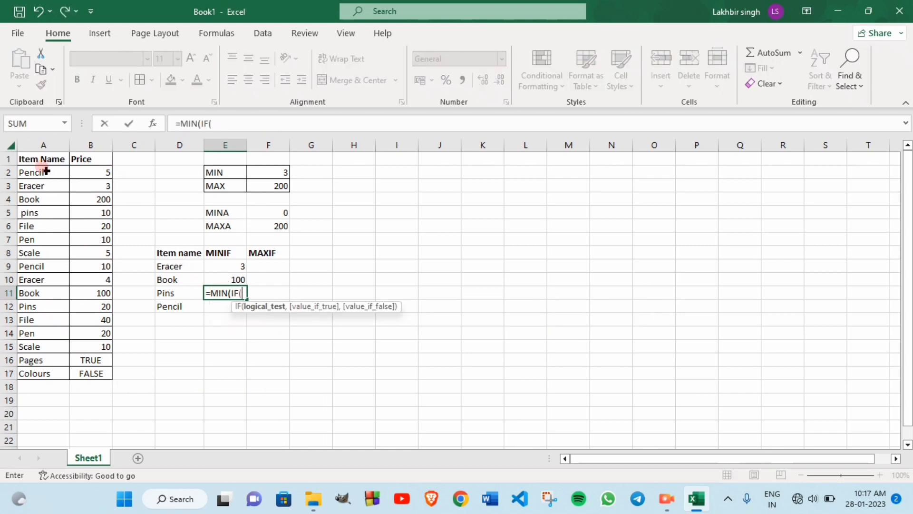
drag(45, 172, 51, 370)
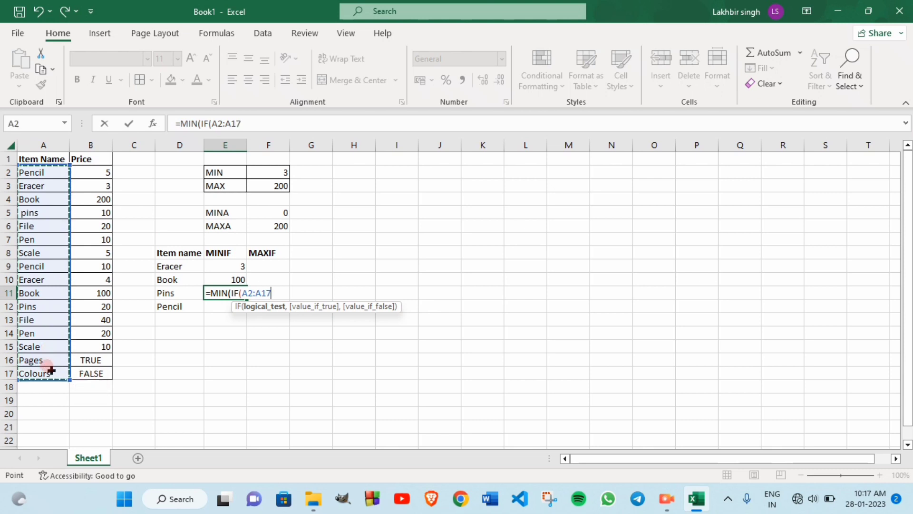
text(=)
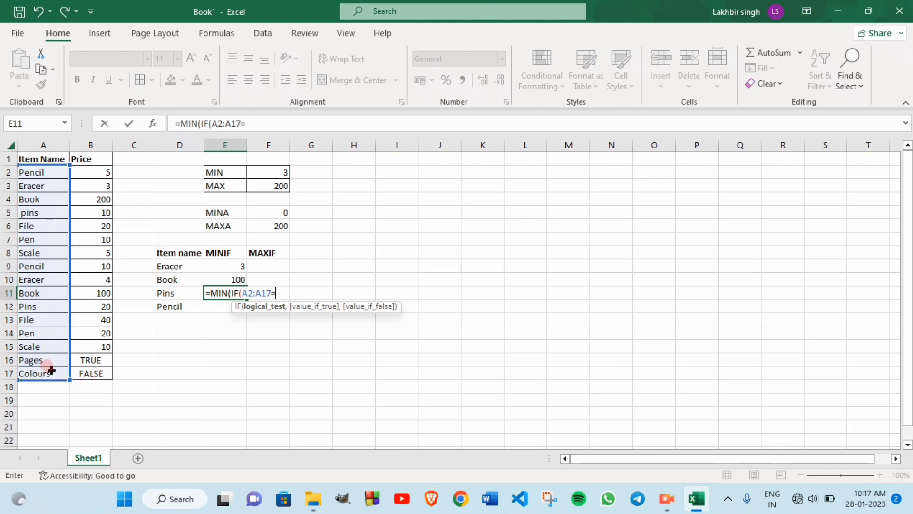
click(178, 291)
text(,)
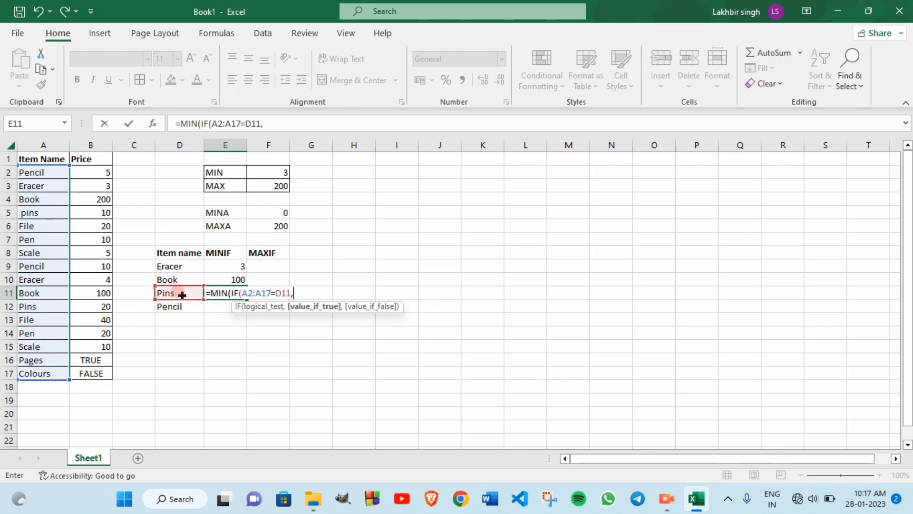
click(81, 170)
drag(81, 169, 97, 370)
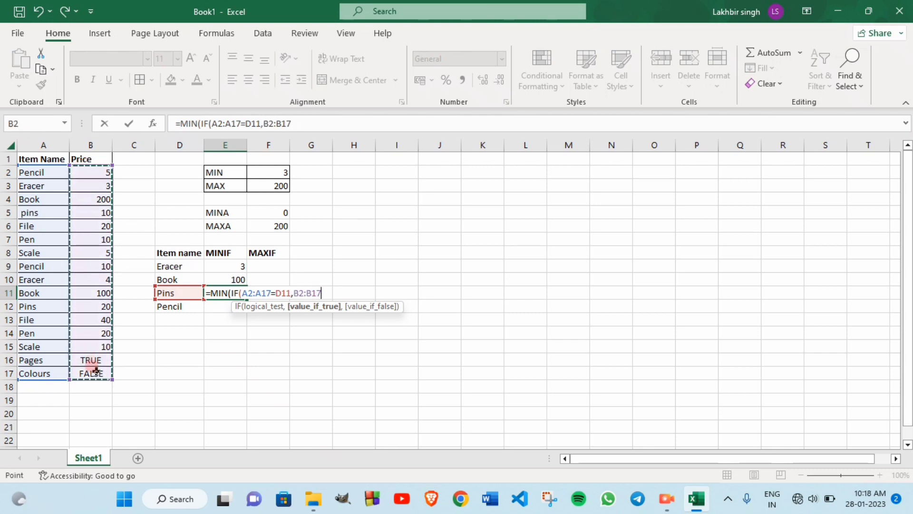
text()))
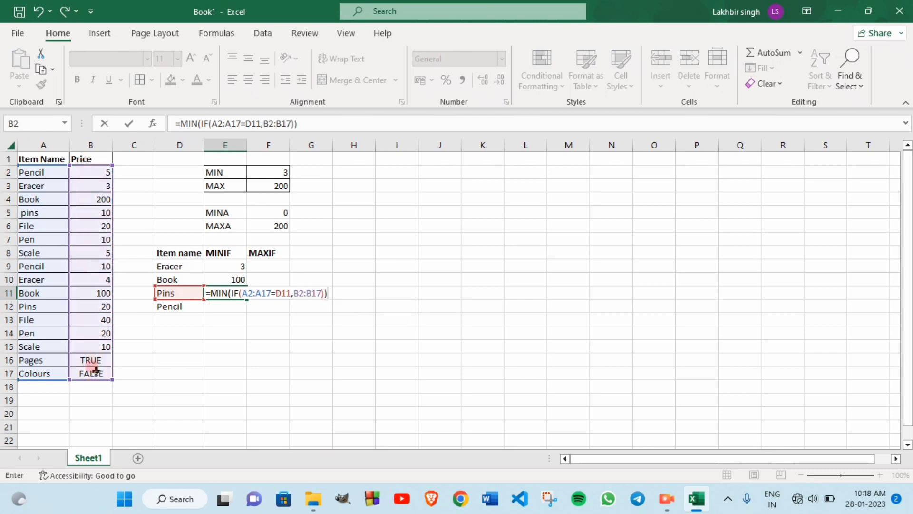
key(ctrl+shift+Return)
- Enter the array formula =MIN(IF(A2:A17=D12,B2:B17)) in E12 for Pencil's lowest price
click(208, 304)
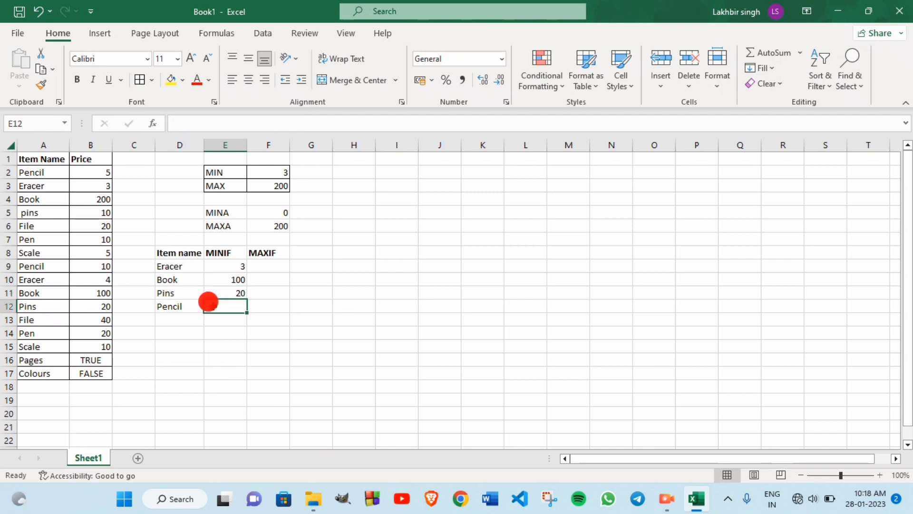
text(=)
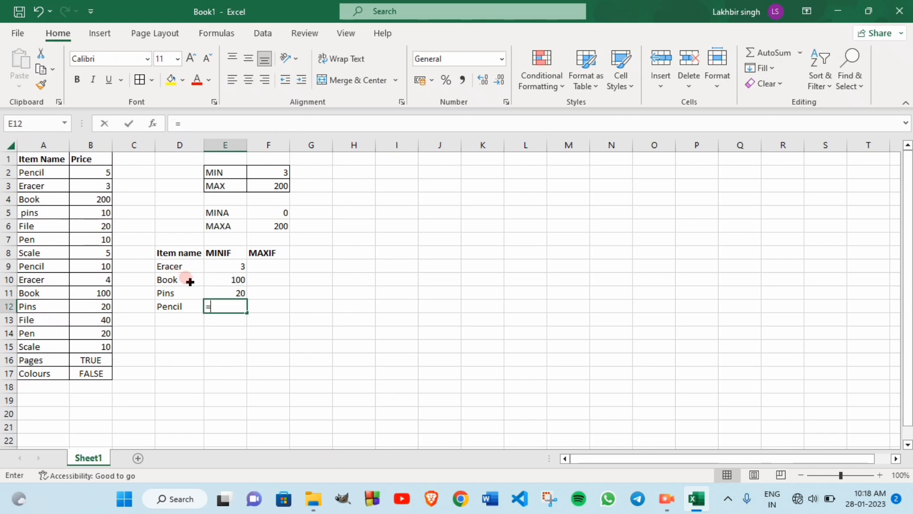
text(MIN(IF()
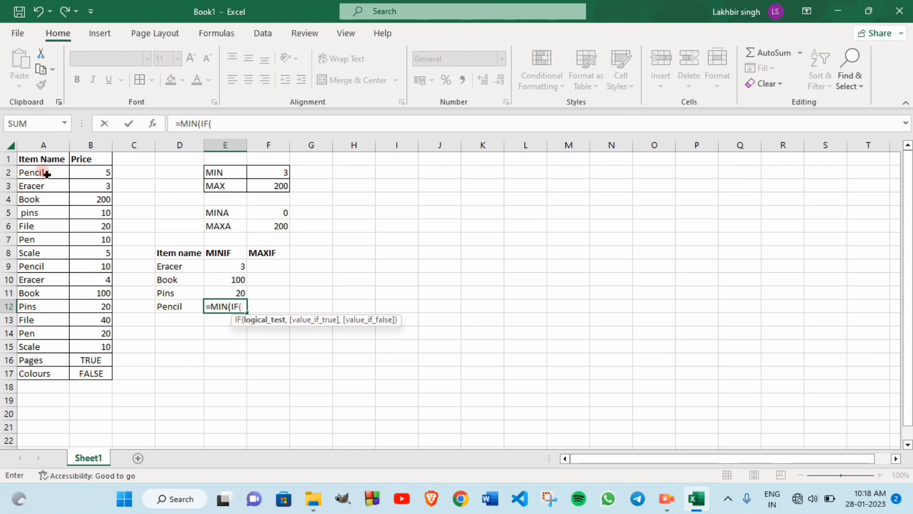
drag(42, 173, 45, 374)
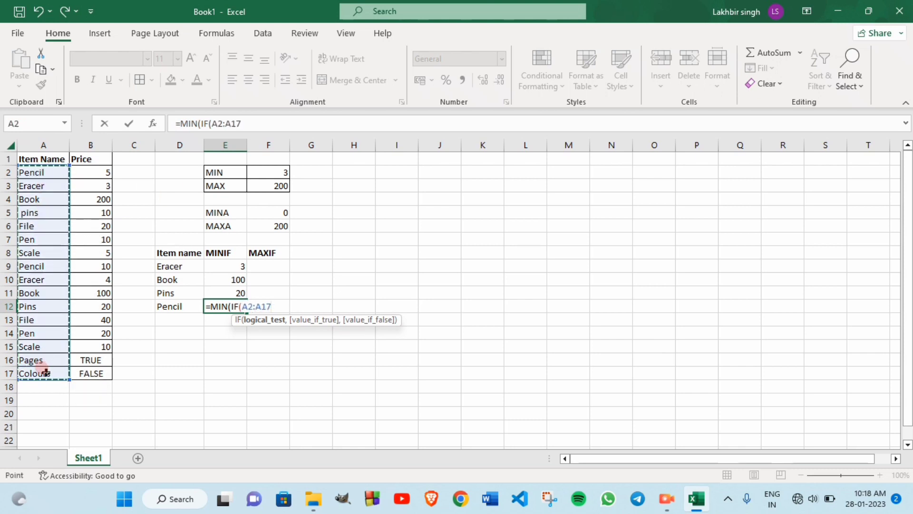
text(=)
click(164, 306)
text(,)
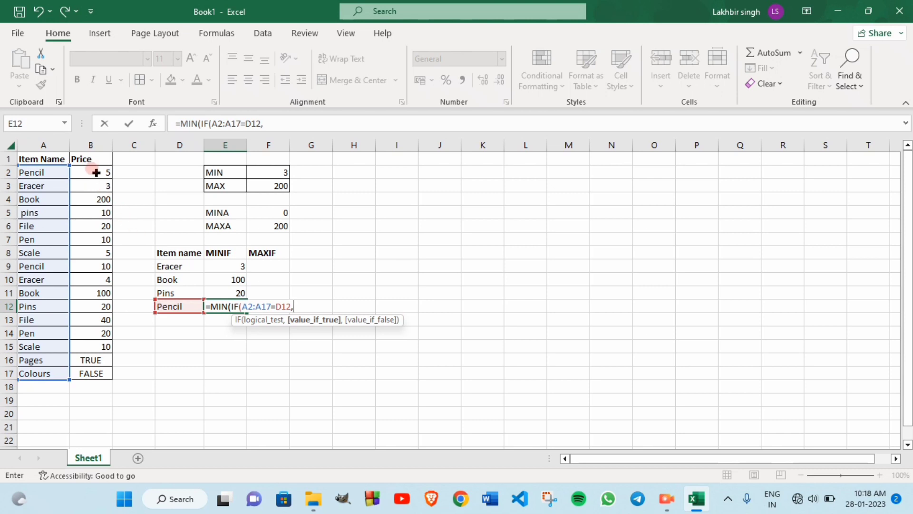
drag(96, 172, 104, 375)
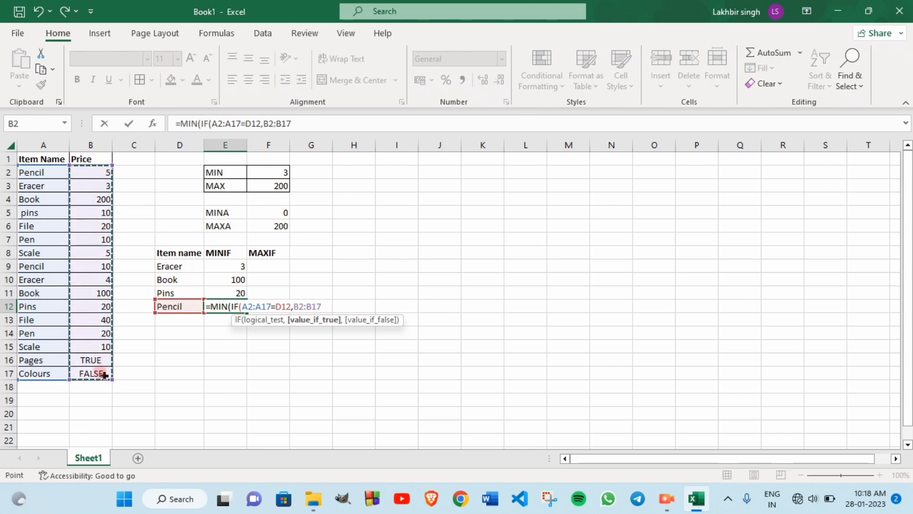
text()))
key(ctrl+shift+Return)
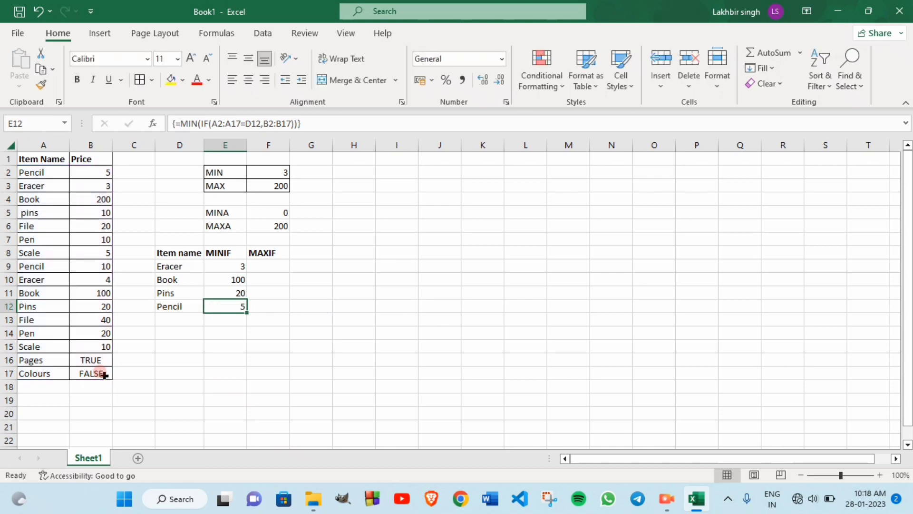
- Enter the array formula =MAX(IF(A2:A17=D9,B2:B17)) in F9 for Eracer's highest price
click(262, 259)
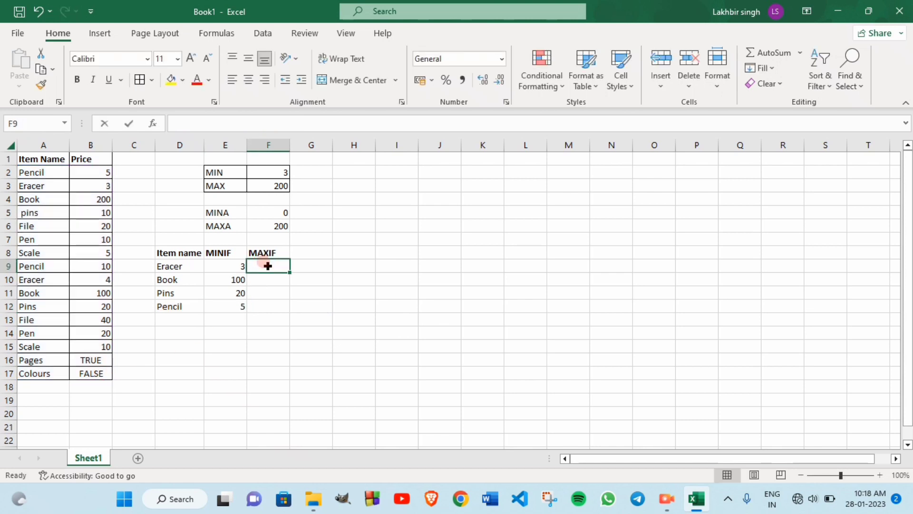
text(=)
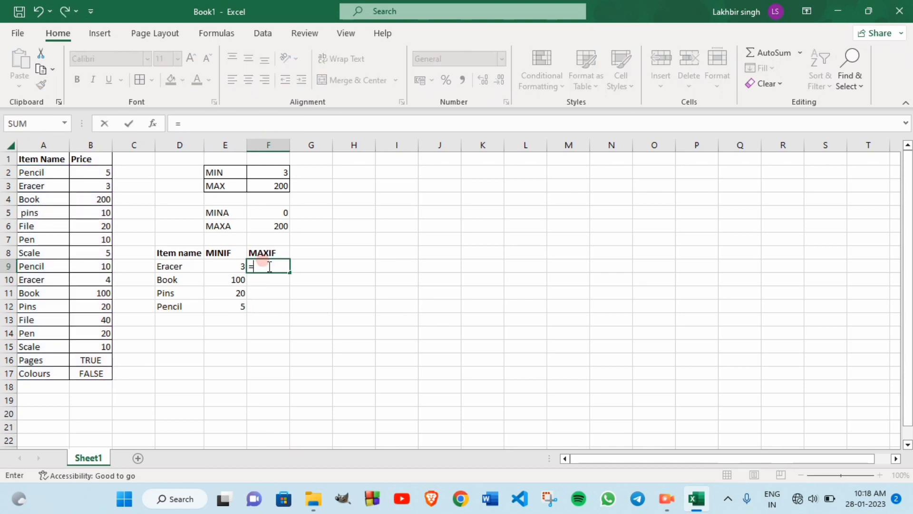
text(MA)
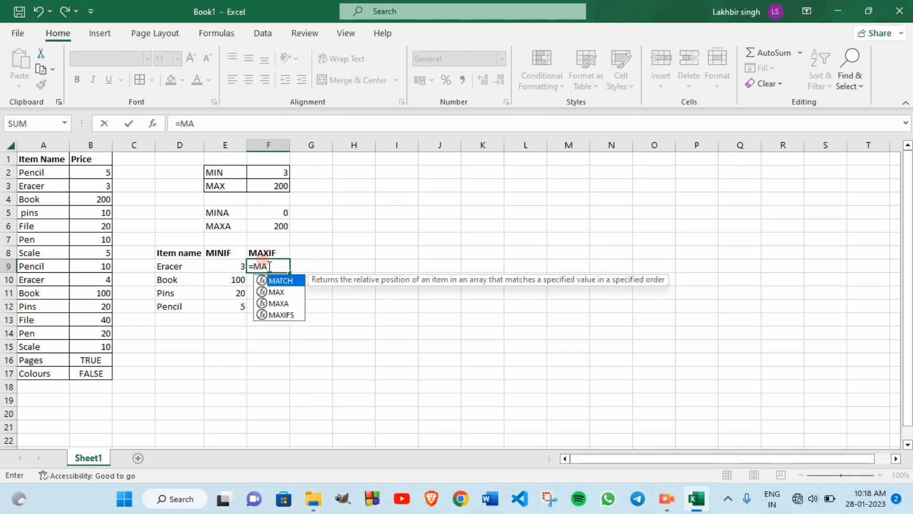
text(X(IF()
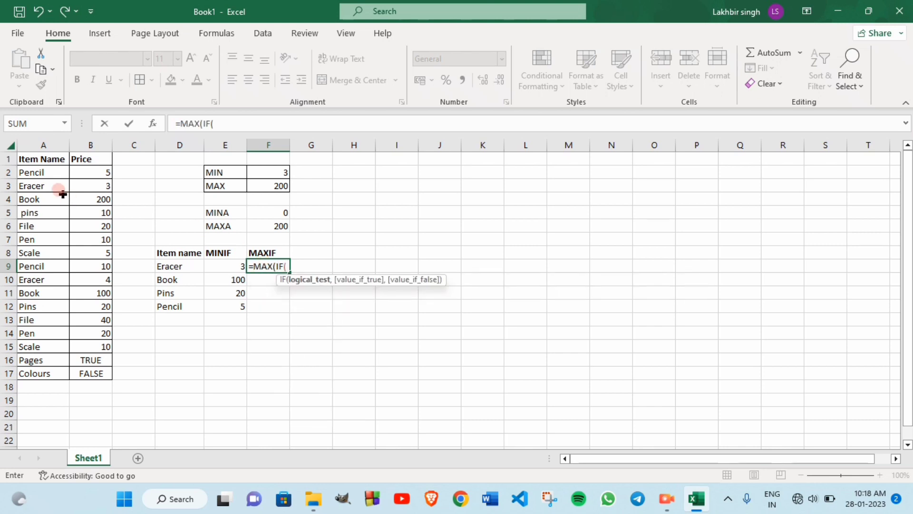
drag(45, 172, 55, 373)
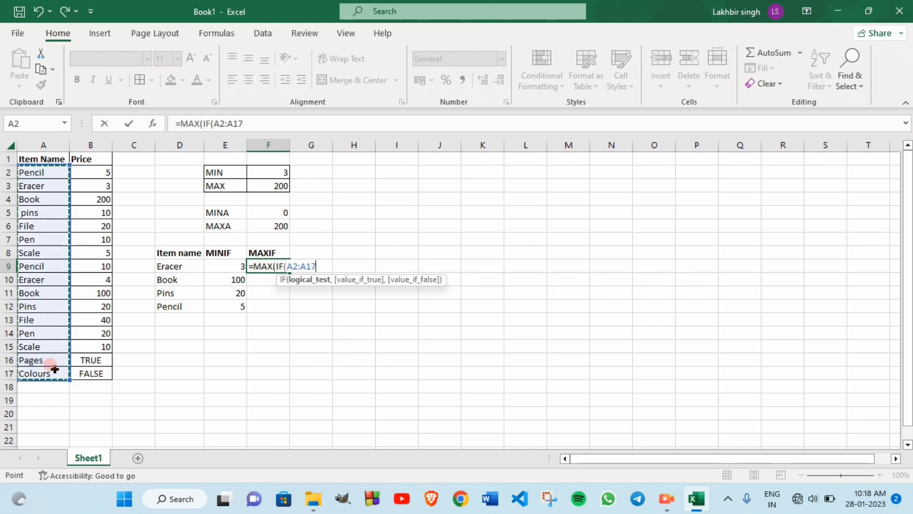
text(=)
click(164, 265)
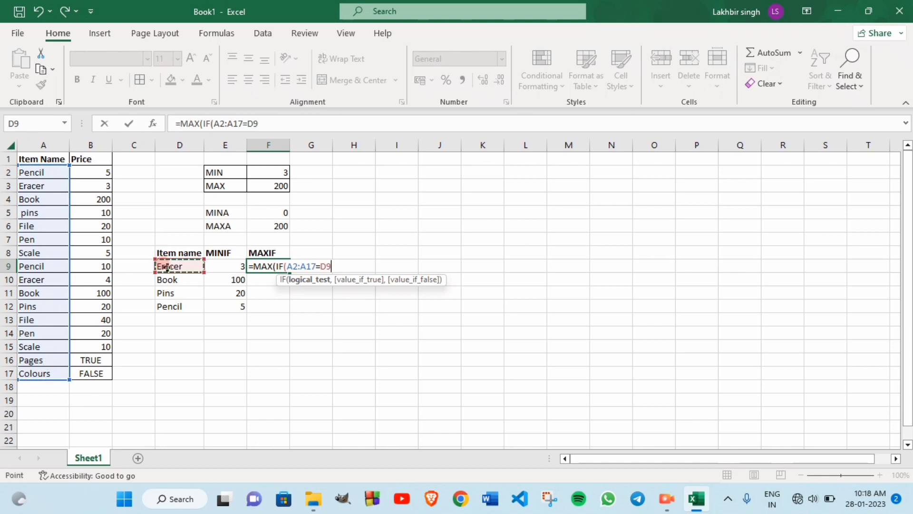
text(,)
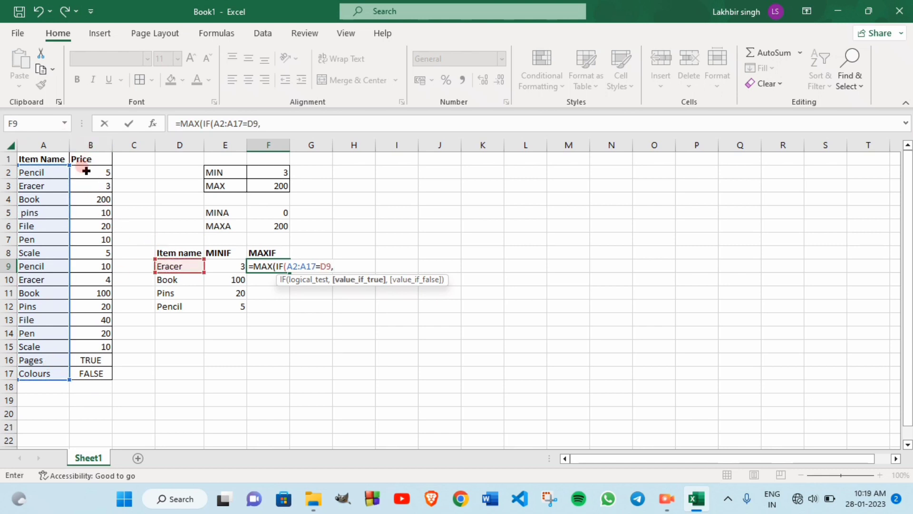
drag(83, 172, 85, 373)
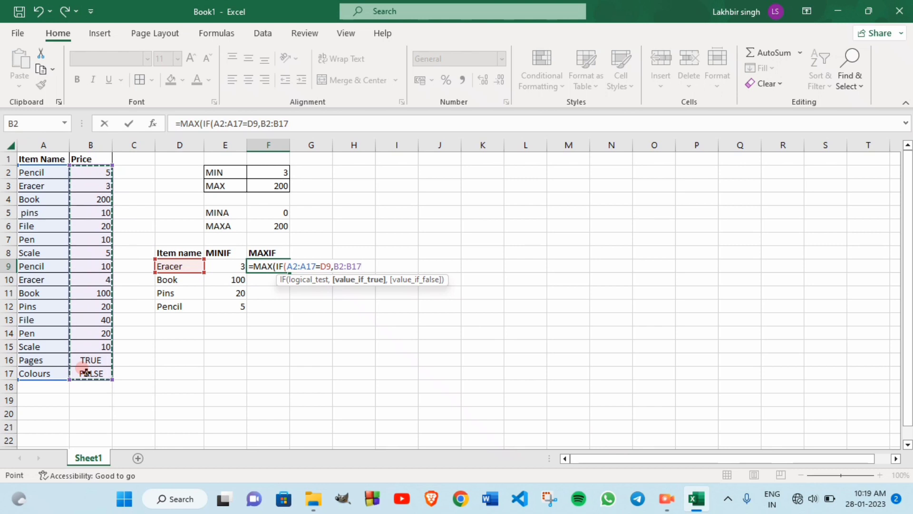
text()))
key(ctrl+shift+Return)
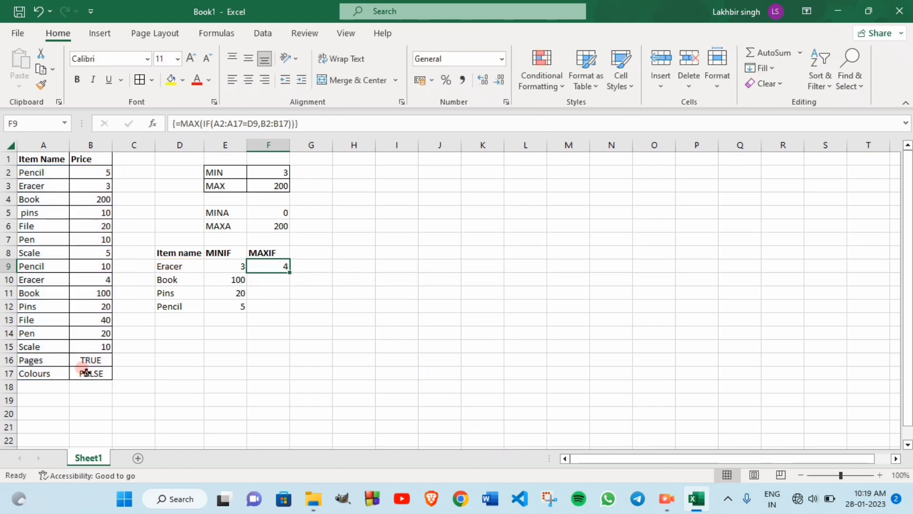
- Enter the array formula =MAX(IF(A2:A17=D10,B2:B17)) in F10 for Book's highest price
click(257, 277)
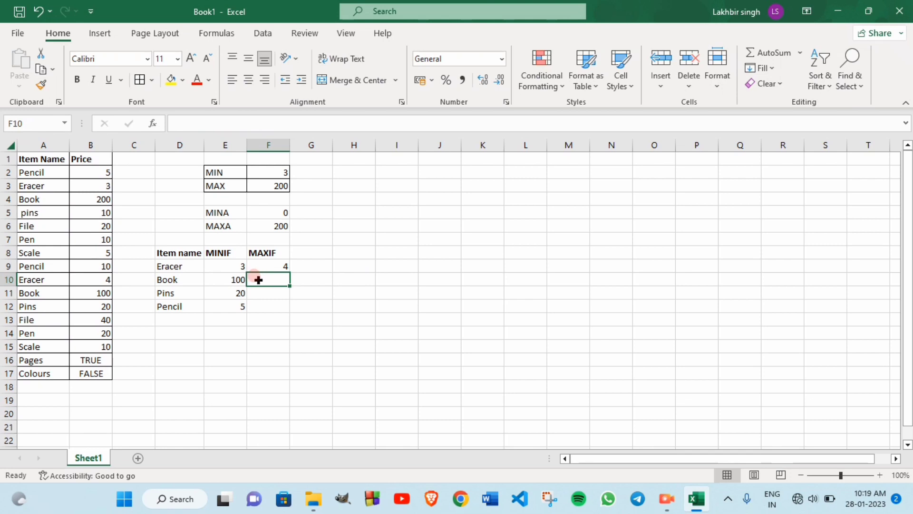
text(=MA)
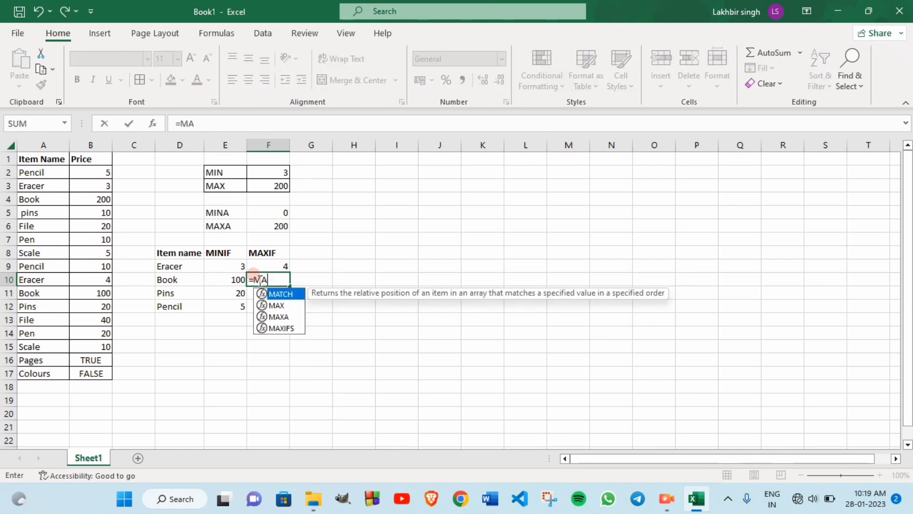
text(X(IF()
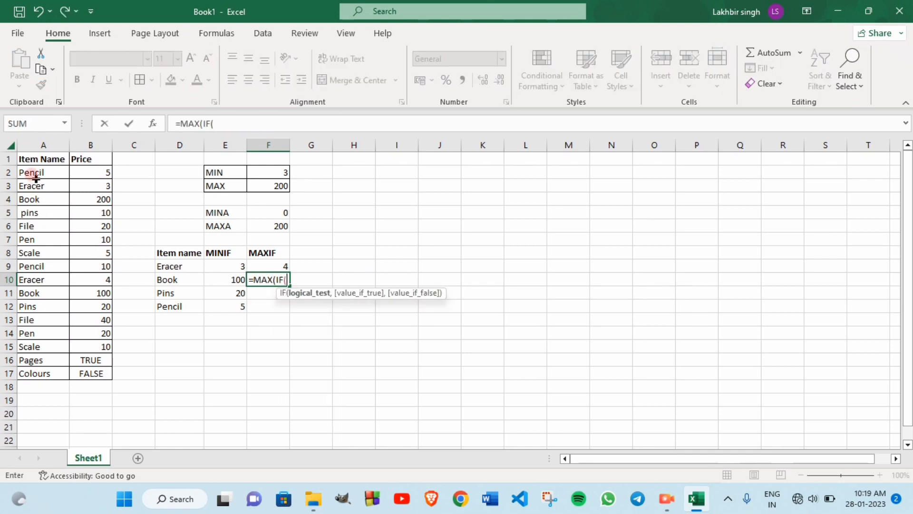
click(38, 170)
drag(38, 171, 37, 371)
text(=)
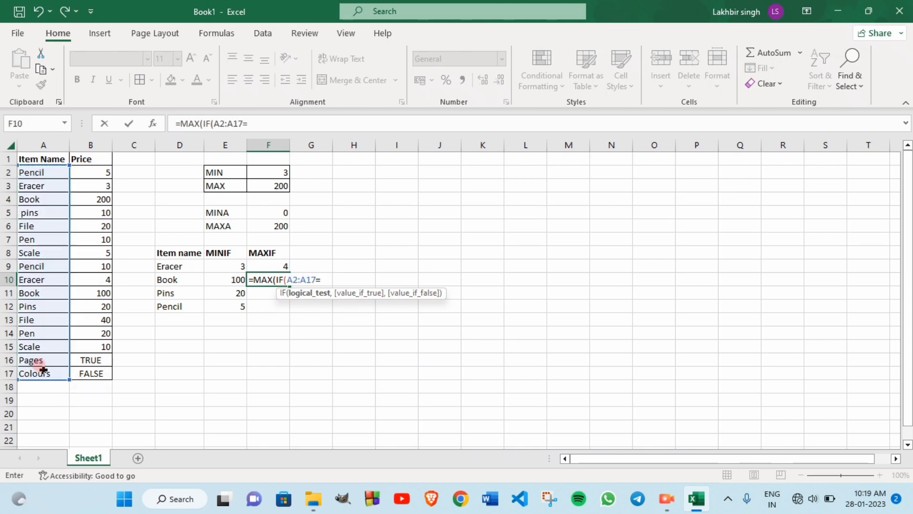
click(151, 278)
text(,)
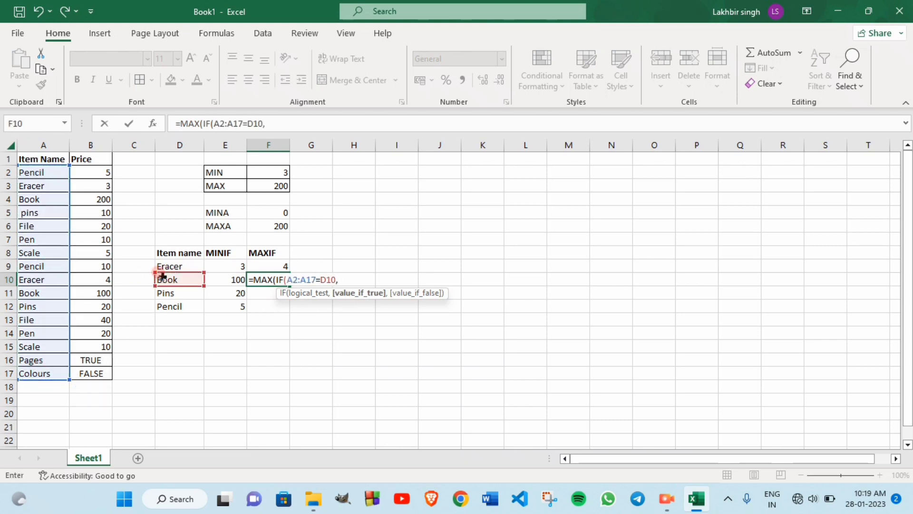
drag(95, 172, 109, 383)
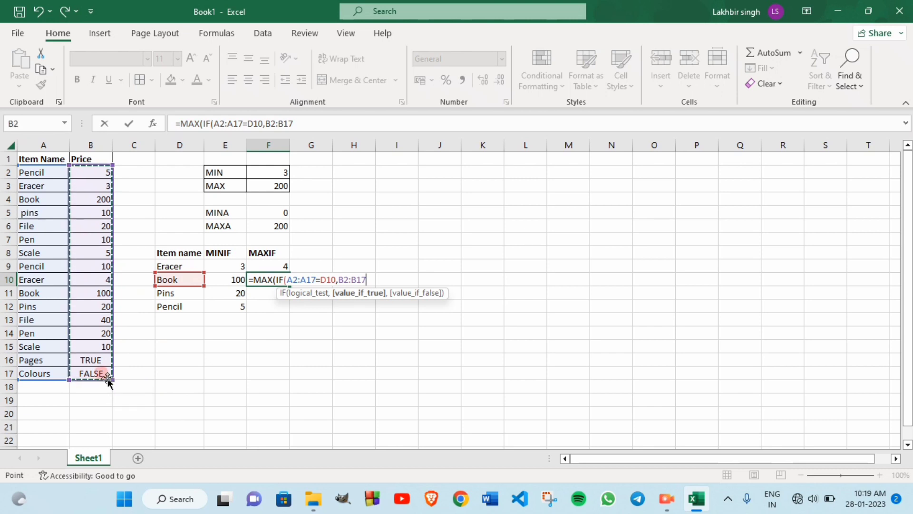
text()))
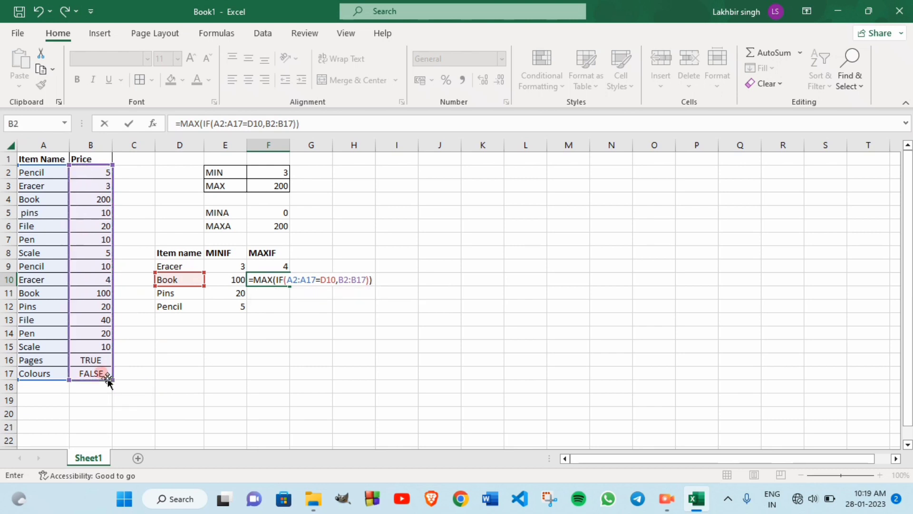
key(ctrl+shift+Return)
- Enter the array formula =MAX(IF(A2:A17=D11,B2:B17)) in F11 for the highest price of Pins
click(275, 292)
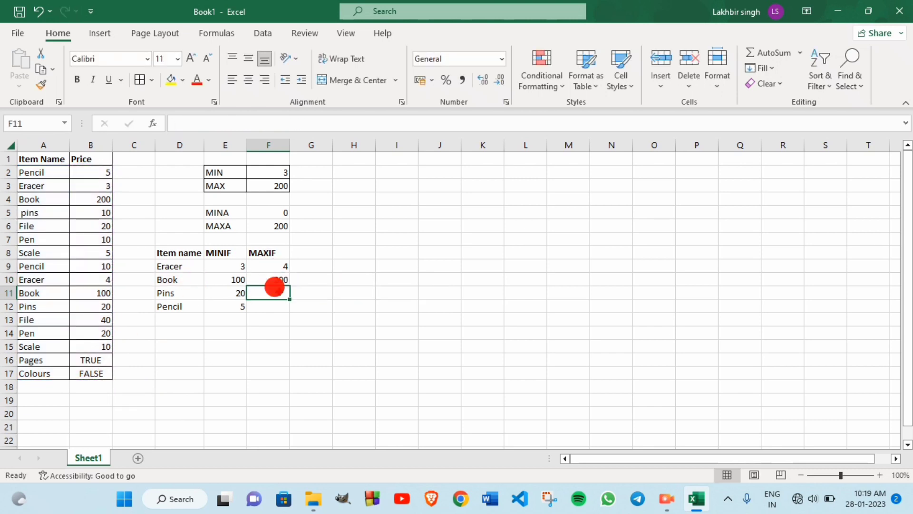
text(=MAX(IF()
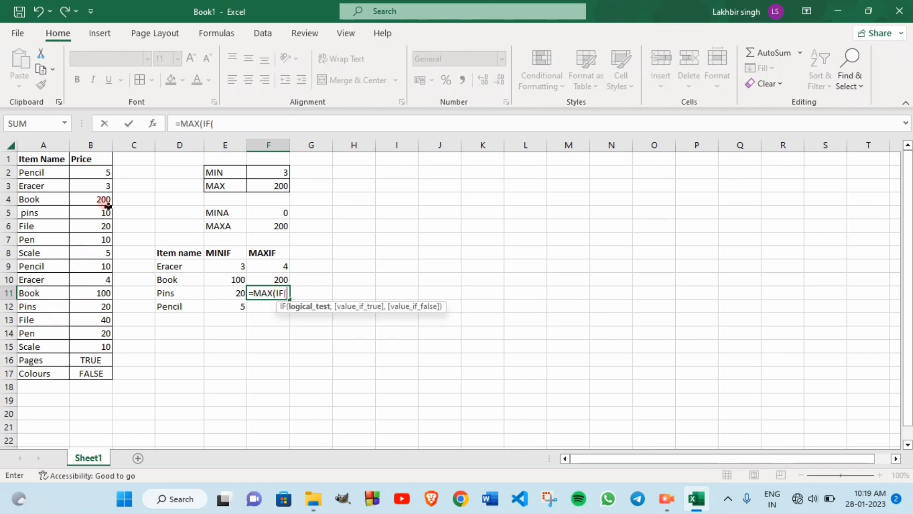
drag(38, 172, 48, 370)
text(=)
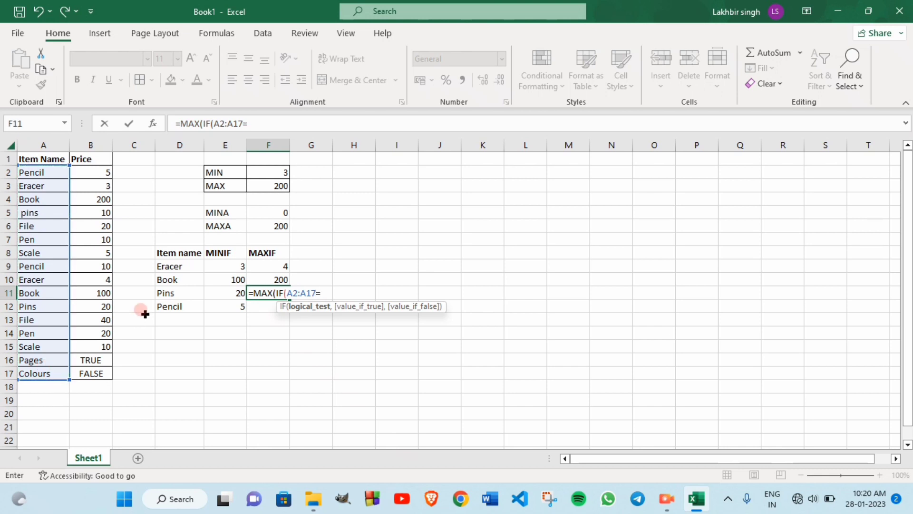
click(165, 291)
text(,)
drag(94, 170, 100, 369)
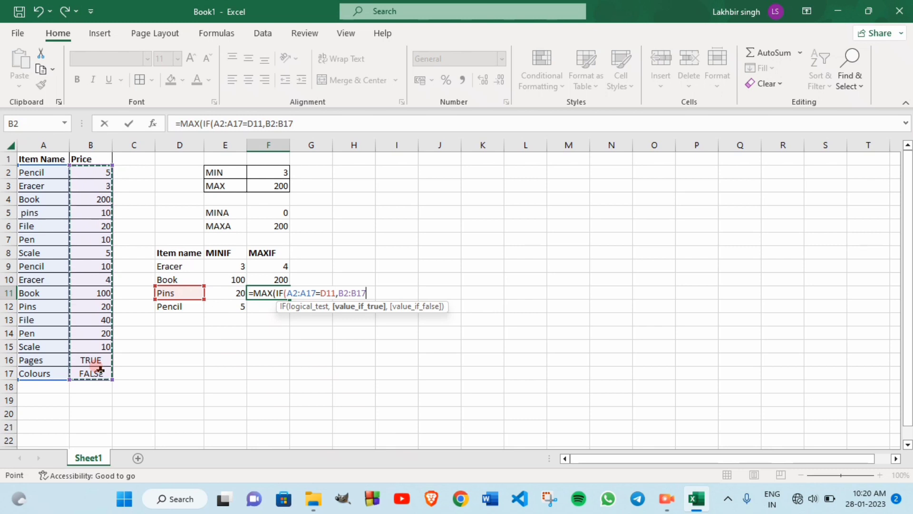
text()))
key(ctrl+shift+Return)
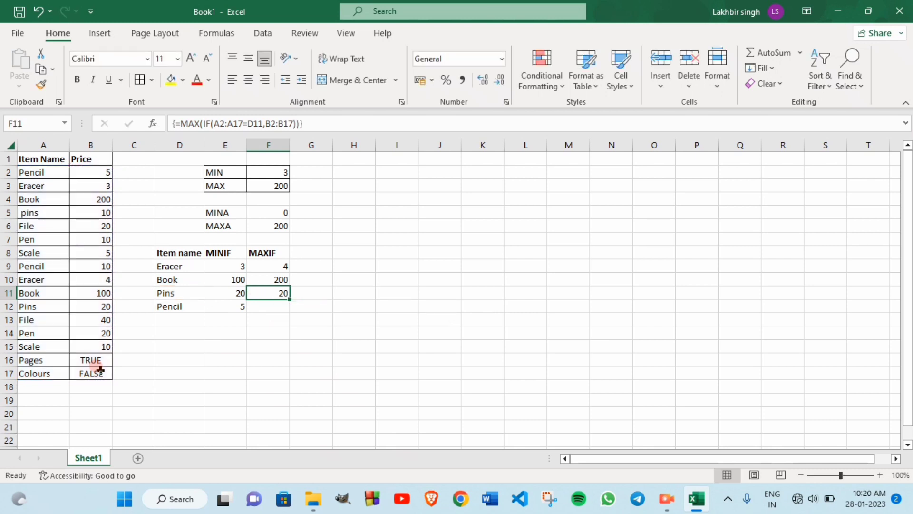
- Re-enter the item name Pins in D11 and correct the item name in A5 to Pins
click(281, 307)
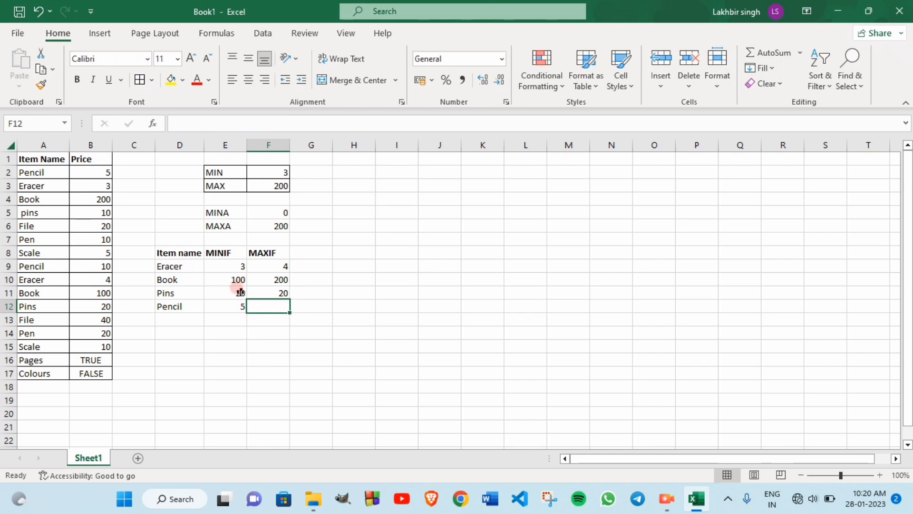
click(178, 293)
text(Pencil)
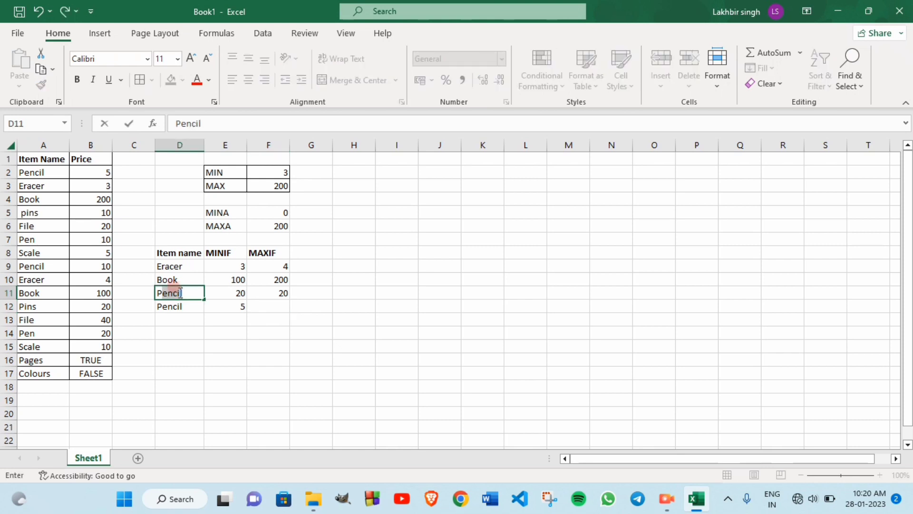
text(ins)
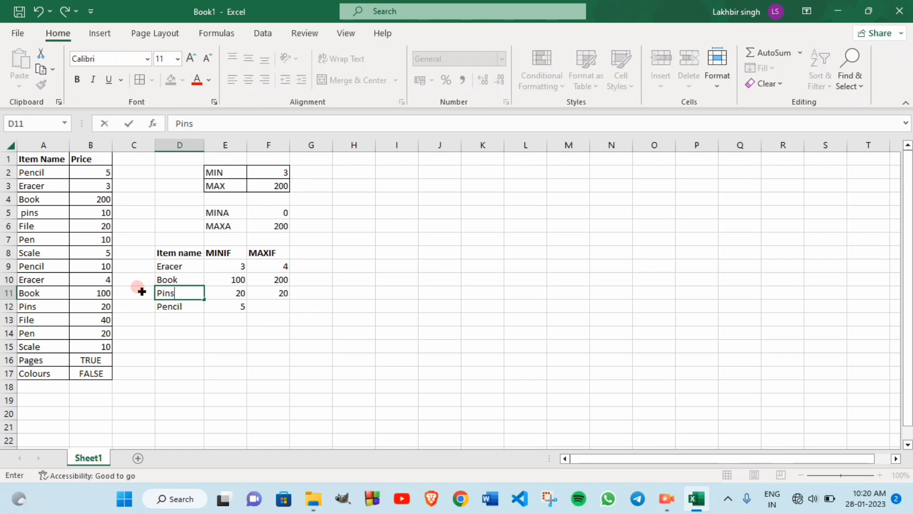
text(P)
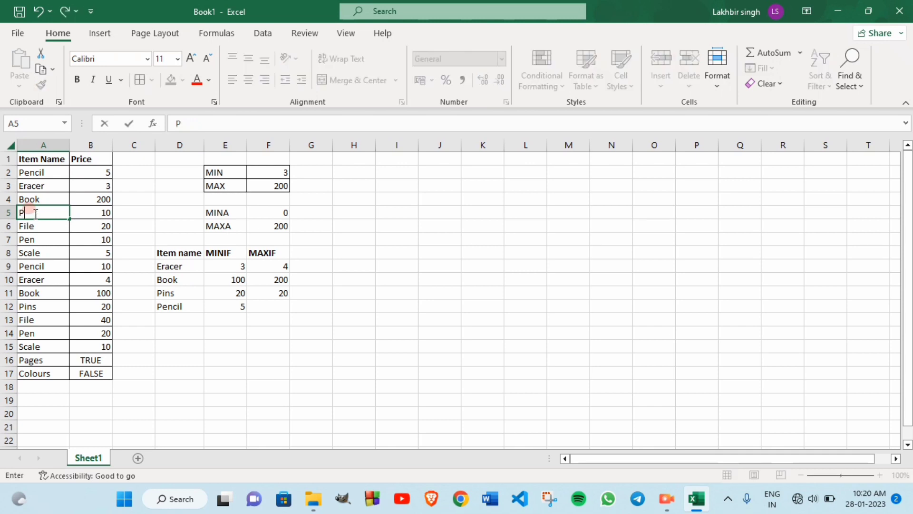
- Re-enter the array formula =MIN(IF(A2:A17=D11,B2:B17)) in E11 for the lowest price of Pins
click(212, 293)
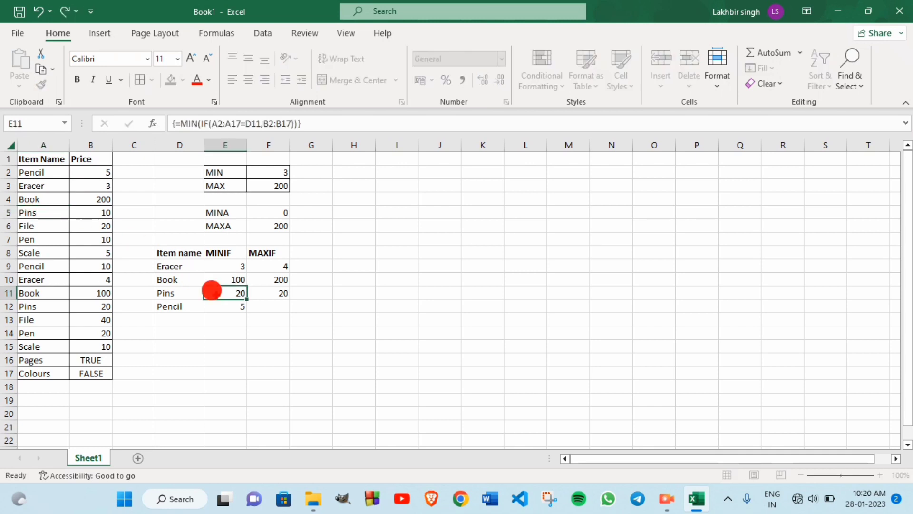
text(=)
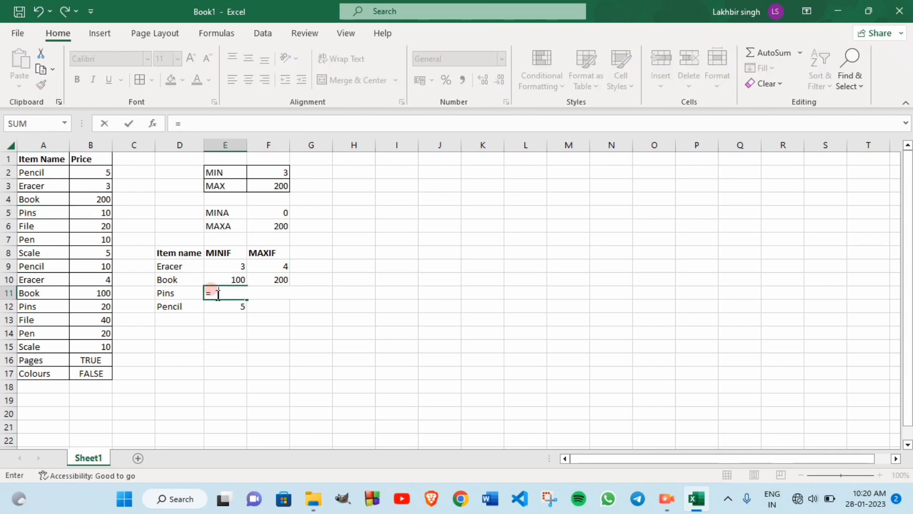
text(MIN(IF()
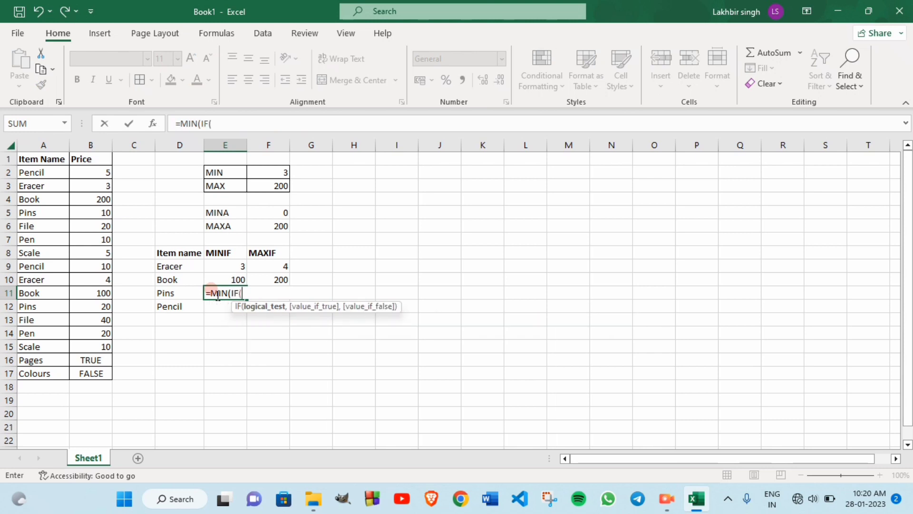
drag(50, 173, 43, 369)
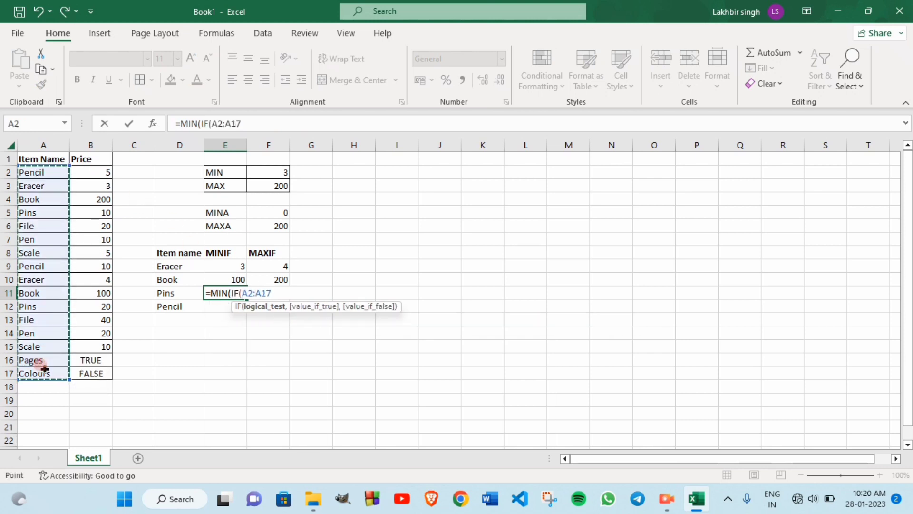
text(=)
click(166, 288)
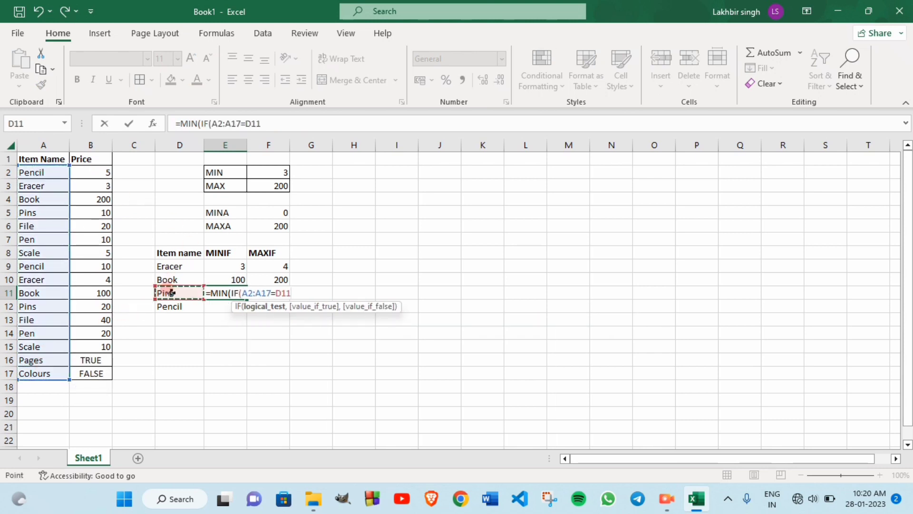
text(,)
drag(91, 171, 90, 366)
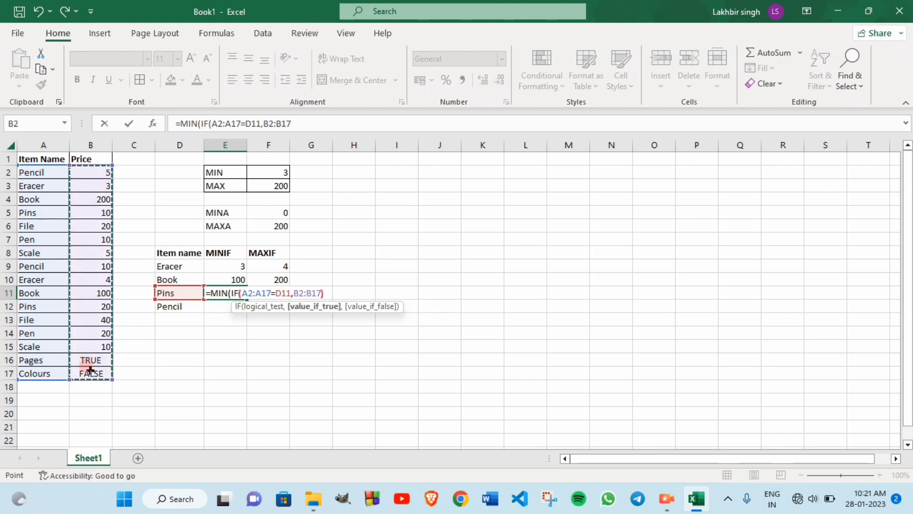
text()))
key(ctrl+shift+Return)
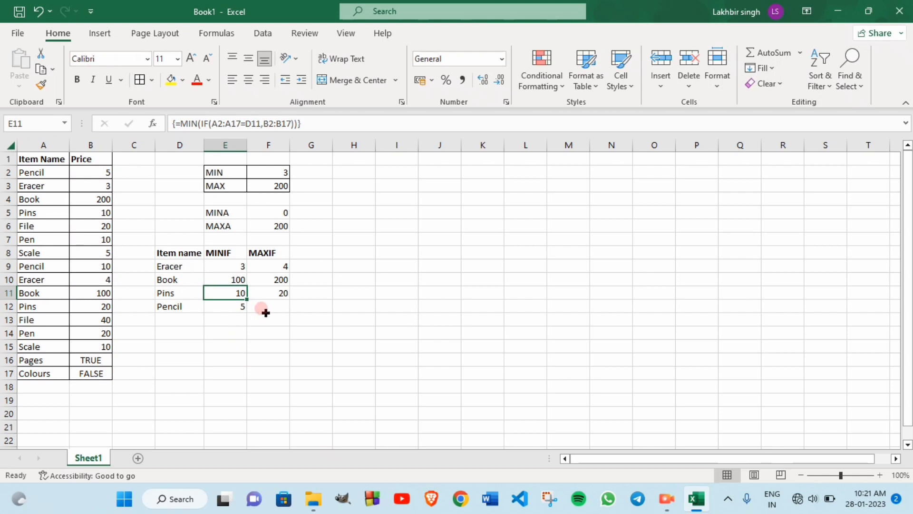
- Enter the array formula =MAX(IF(A2:A17=D12,B2:B17)) in F12 for Pencil's highest price
click(266, 309)
text(=MA)
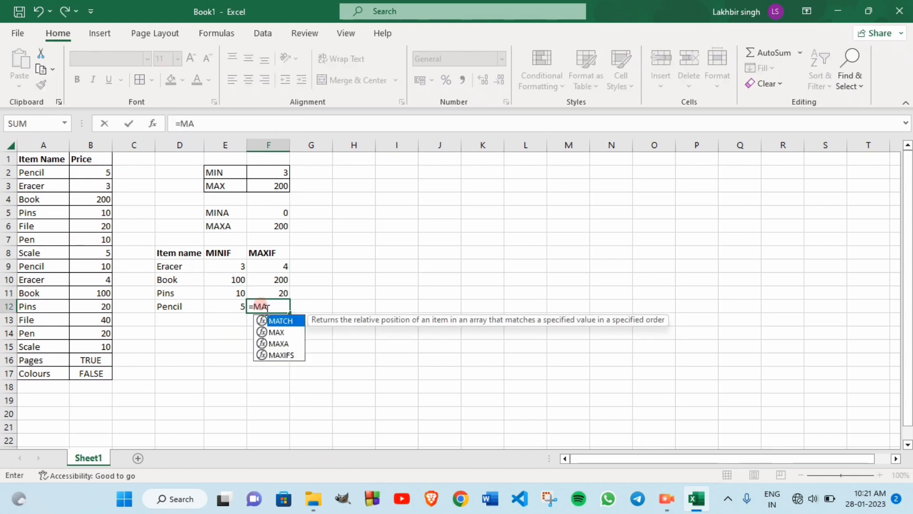
text(X(IF()
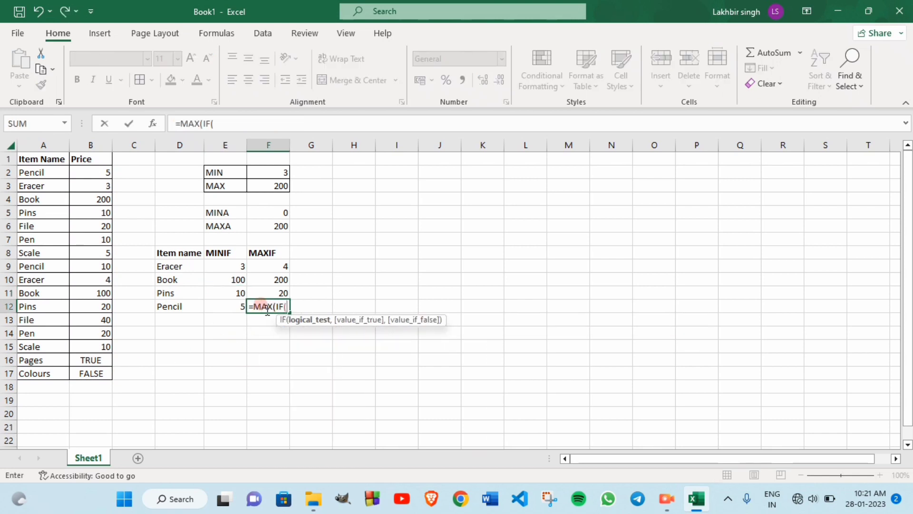
drag(47, 172, 47, 368)
text(=)
click(160, 301)
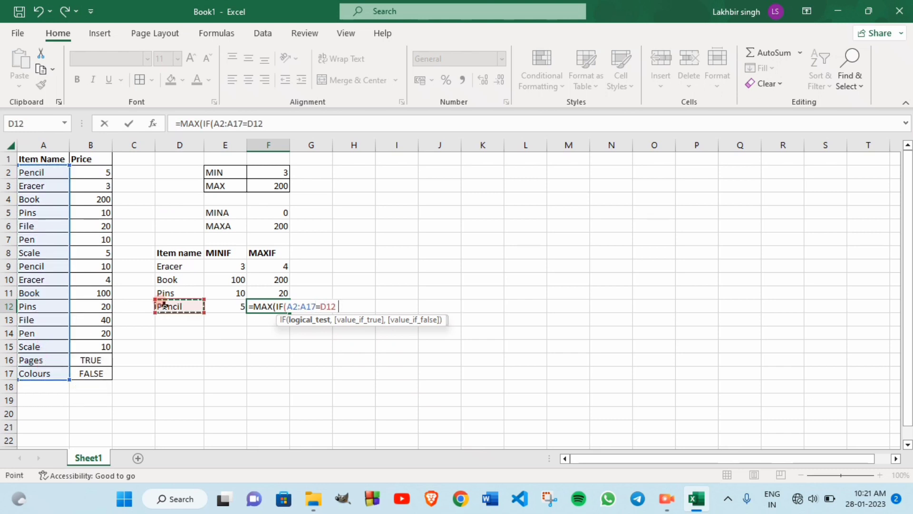
text(,)
drag(83, 173, 86, 378)
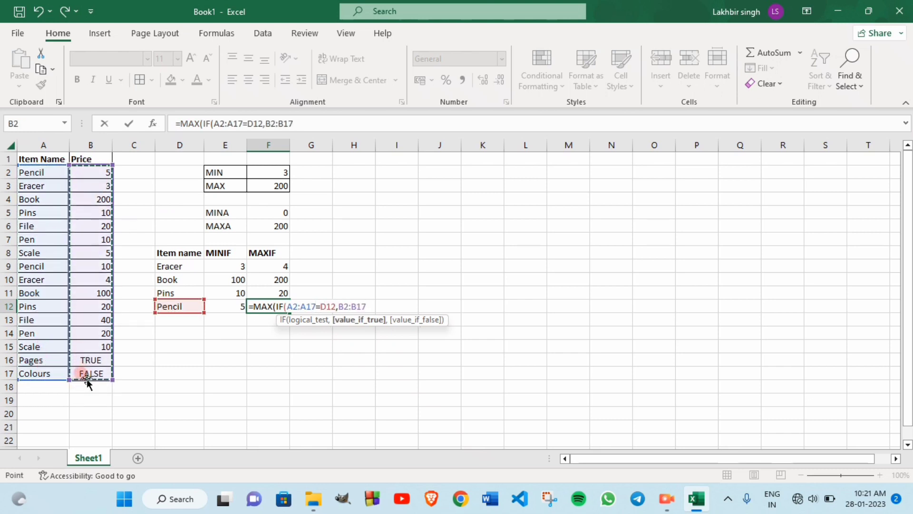
text()))
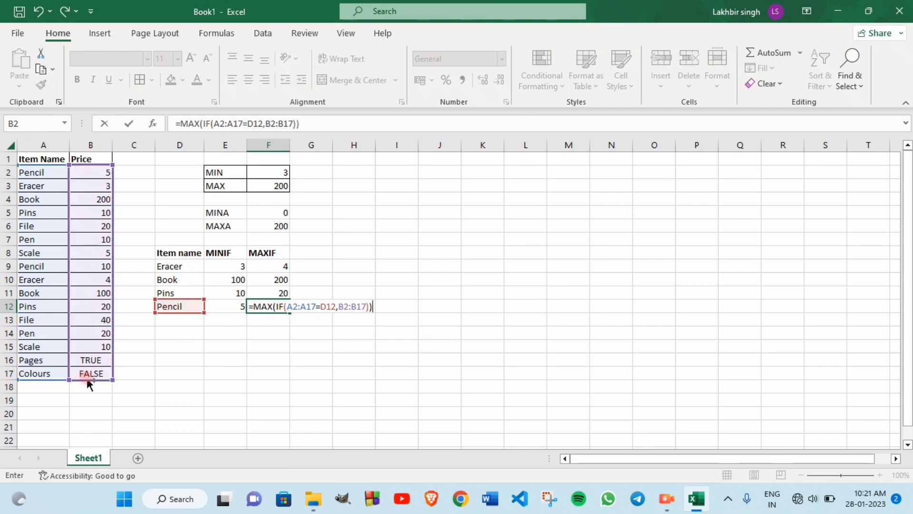
key(ctrl+shift+Return)
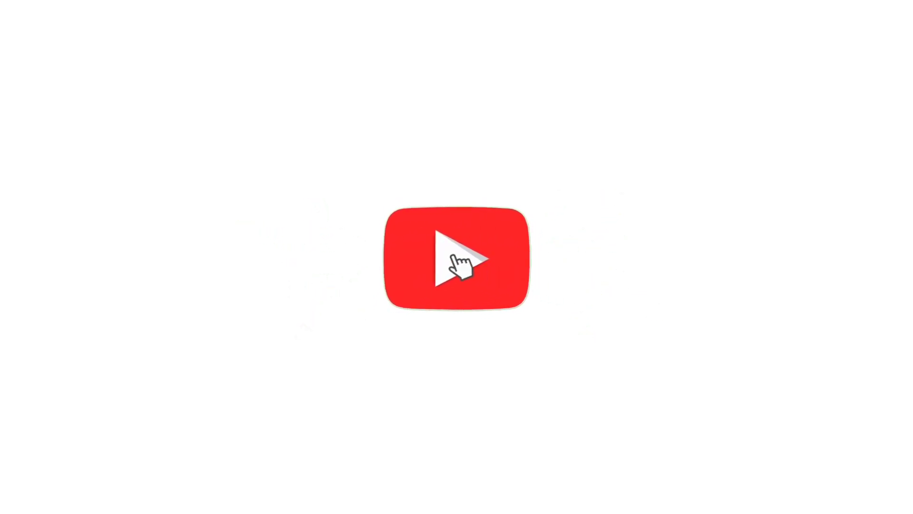